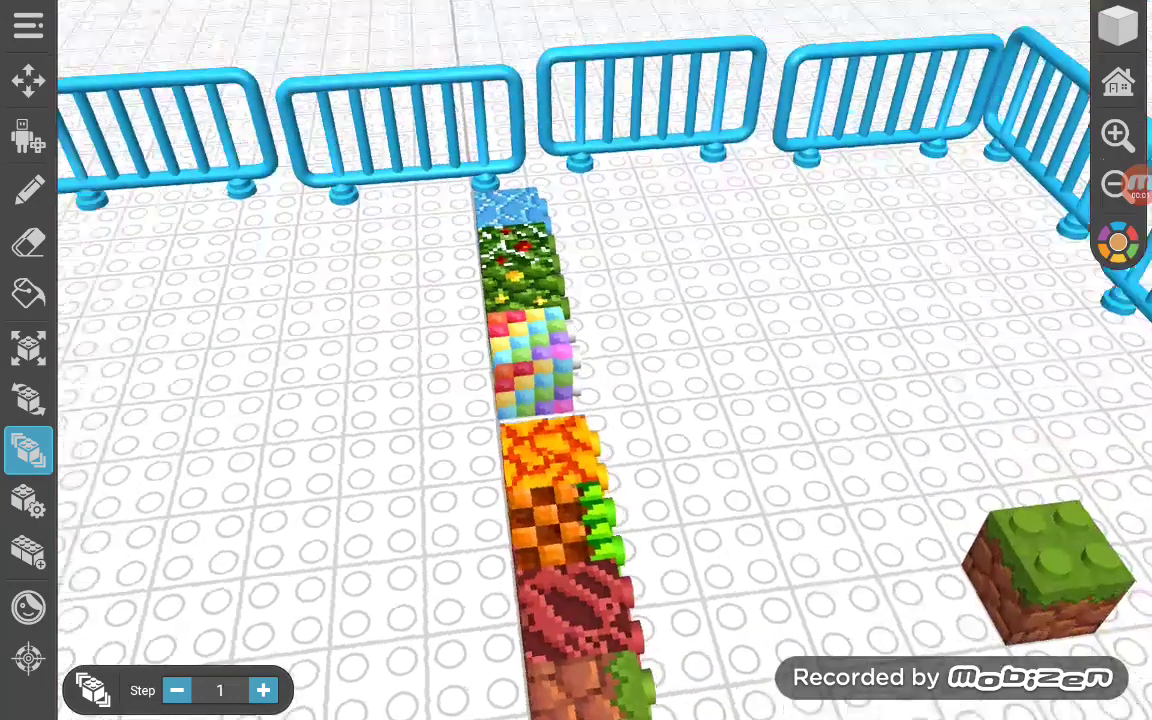
{"action": "left_click", "coordinate": [28, 80]}
Turn the view diagonally and nudge the red brick slightly with the Select/Move tool
{"action": "left_click_drag", "start_coordinate": [600, 400], "coordinate": [450, 450]}
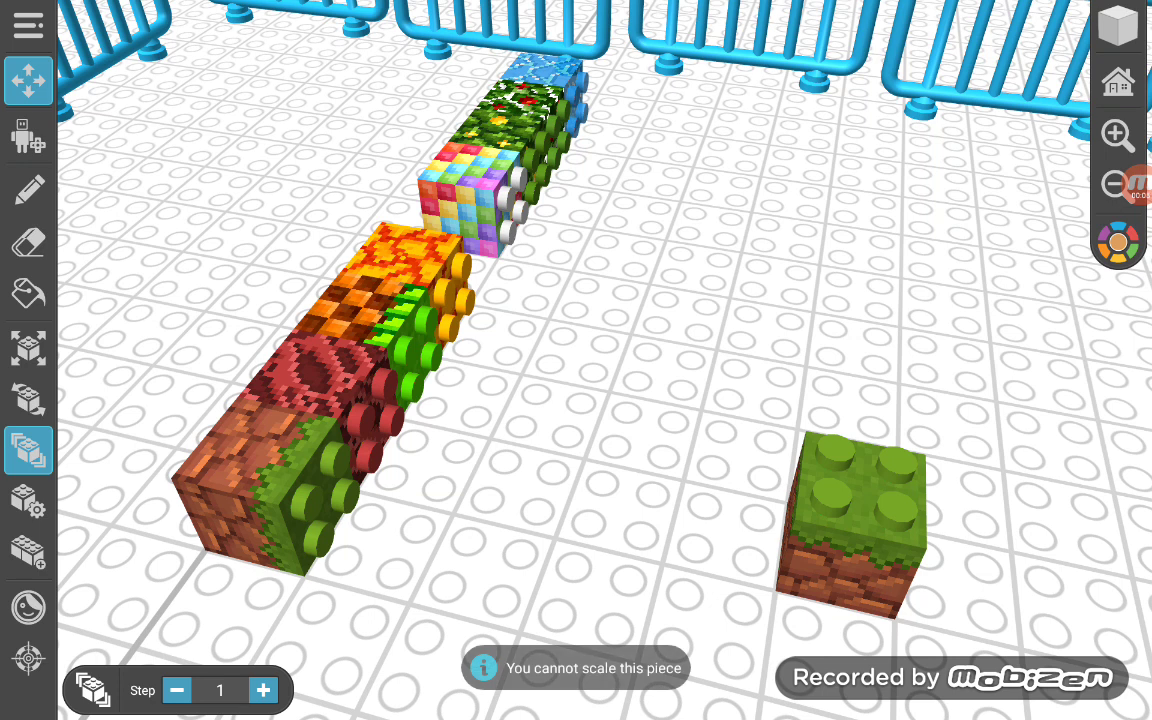
{"action": "left_click", "coordinate": [28, 347]}
{"action": "left_click", "coordinate": [320, 390]}
{"action": "mouse_move", "coordinate": [320, 390]}
{"action": "left_mouse_down"}
{"action": "mouse_move", "coordinate": [320, 320]}
{"action": "mouse_move", "coordinate": [320, 395]}
{"action": "left_mouse_up"}
Move the grass, orange checkered and lava bricks each one grid step forward
{"action": "left_click", "coordinate": [250, 450]}
{"action": "left_click_drag", "start_coordinate": [250, 450], "coordinate": [265, 480]}
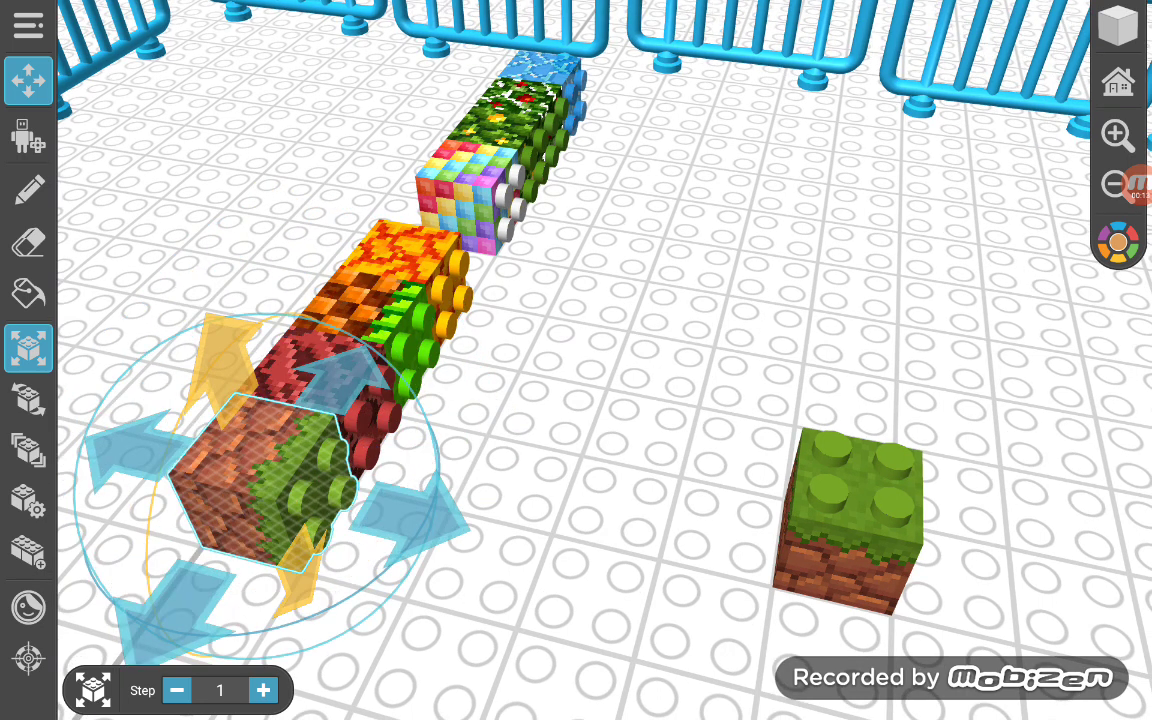
{"action": "left_click", "coordinate": [300, 365]}
{"action": "left_click", "coordinate": [340, 290]}
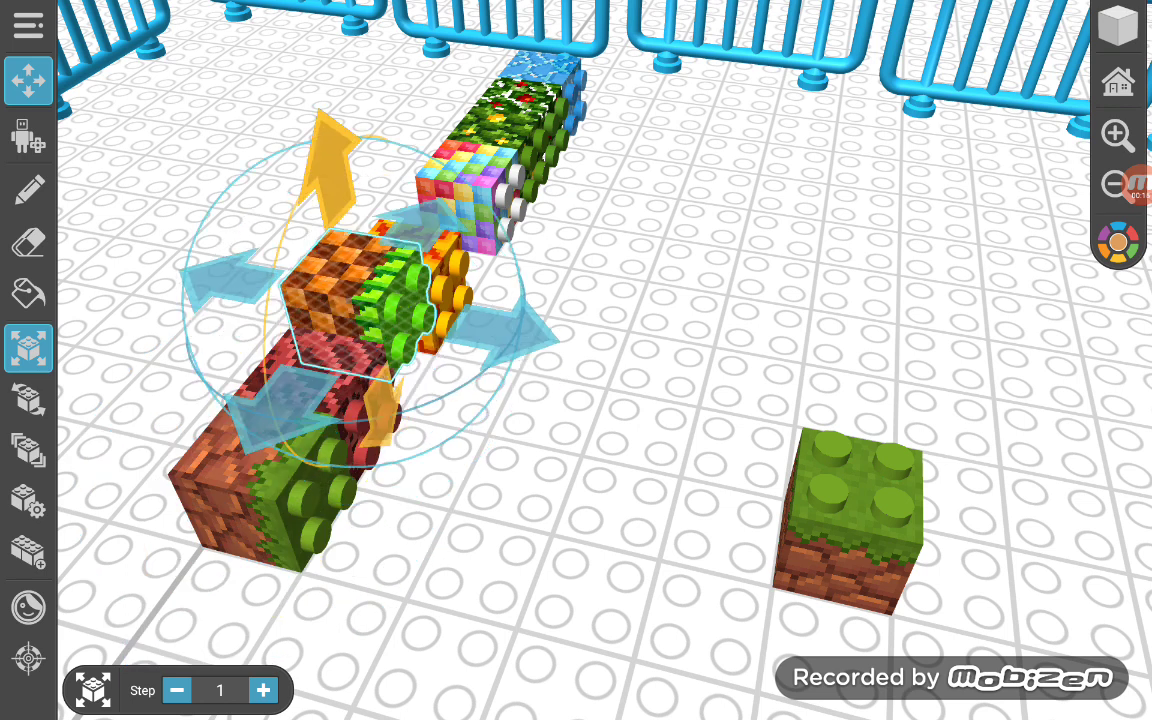
{"action": "left_click_drag", "start_coordinate": [355, 295], "coordinate": [365, 335]}
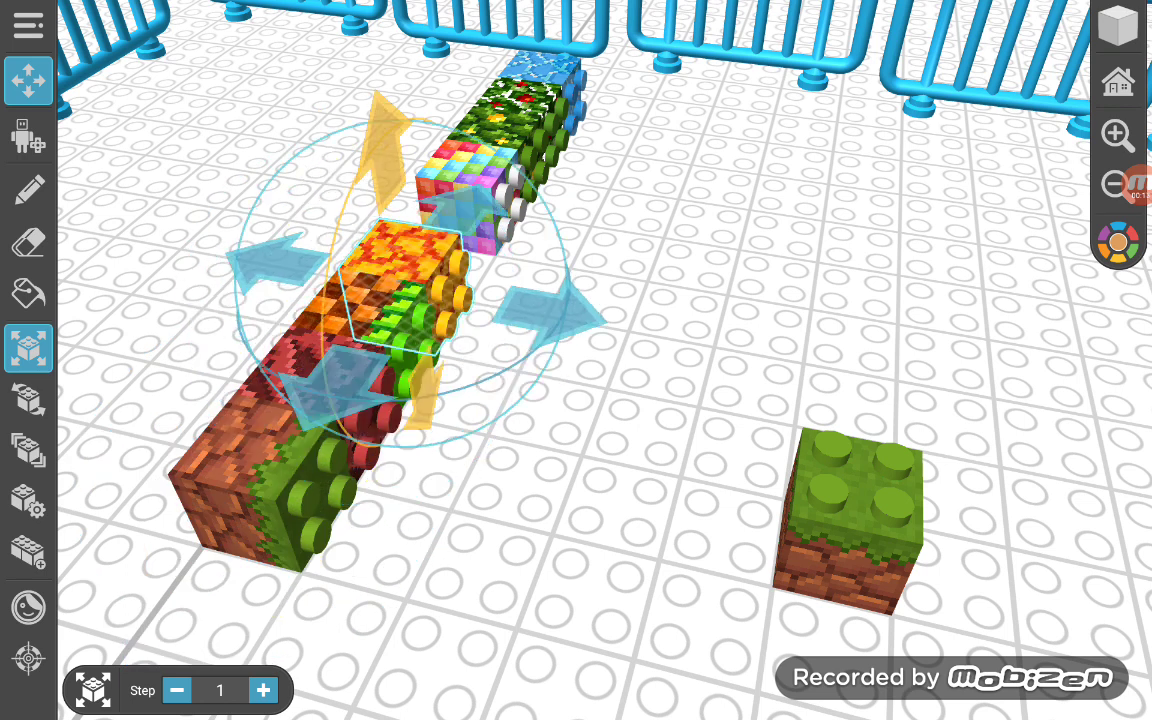
{"action": "left_click", "coordinate": [395, 240]}
{"action": "left_click", "coordinate": [340, 300]}
{"action": "left_click", "coordinate": [395, 240]}
{"action": "left_click_drag", "start_coordinate": [395, 240], "coordinate": [405, 280]}
Choose black from the colour palette and paint the long grey brick with it
{"action": "left_click", "coordinate": [28, 190]}
{"action": "mouse_move", "coordinate": [500, 450]}
{"action": "left_mouse_down"}
{"action": "mouse_move", "coordinate": [700, 400]}
{"action": "mouse_move", "coordinate": [720, 420]}
{"action": "left_mouse_up"}
{"action": "left_click", "coordinate": [1118, 242]}
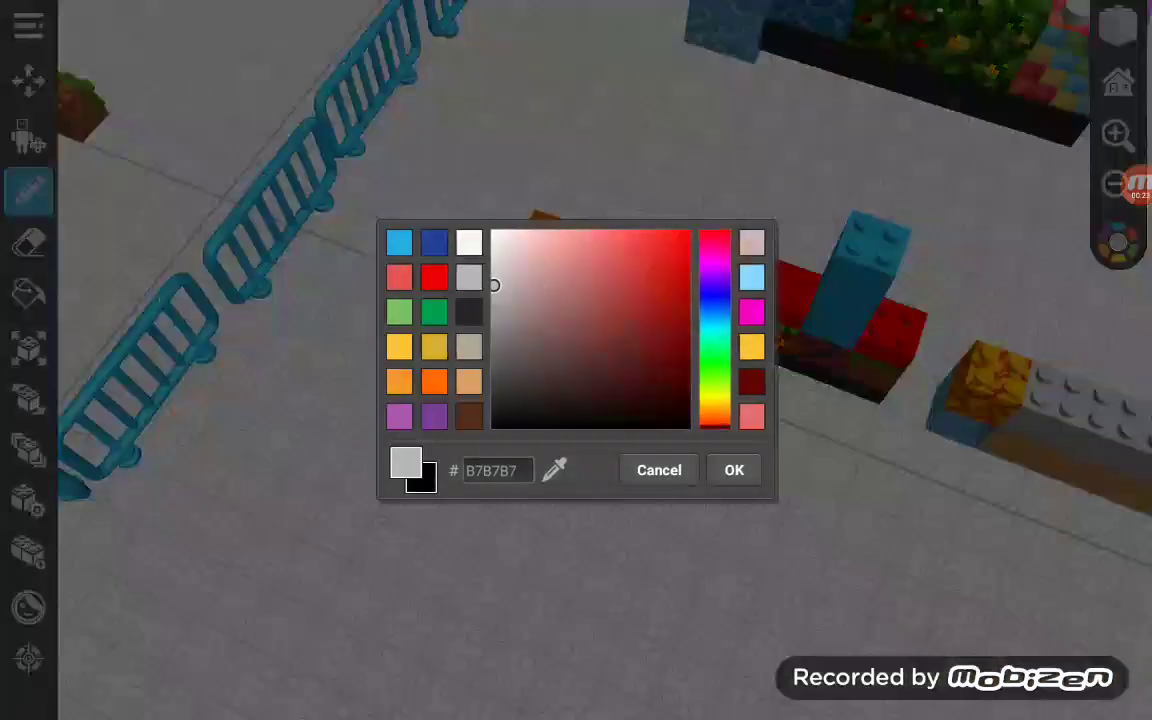
{"action": "left_click", "coordinate": [734, 470]}
{"action": "left_click", "coordinate": [28, 292]}
{"action": "left_click", "coordinate": [1080, 410]}
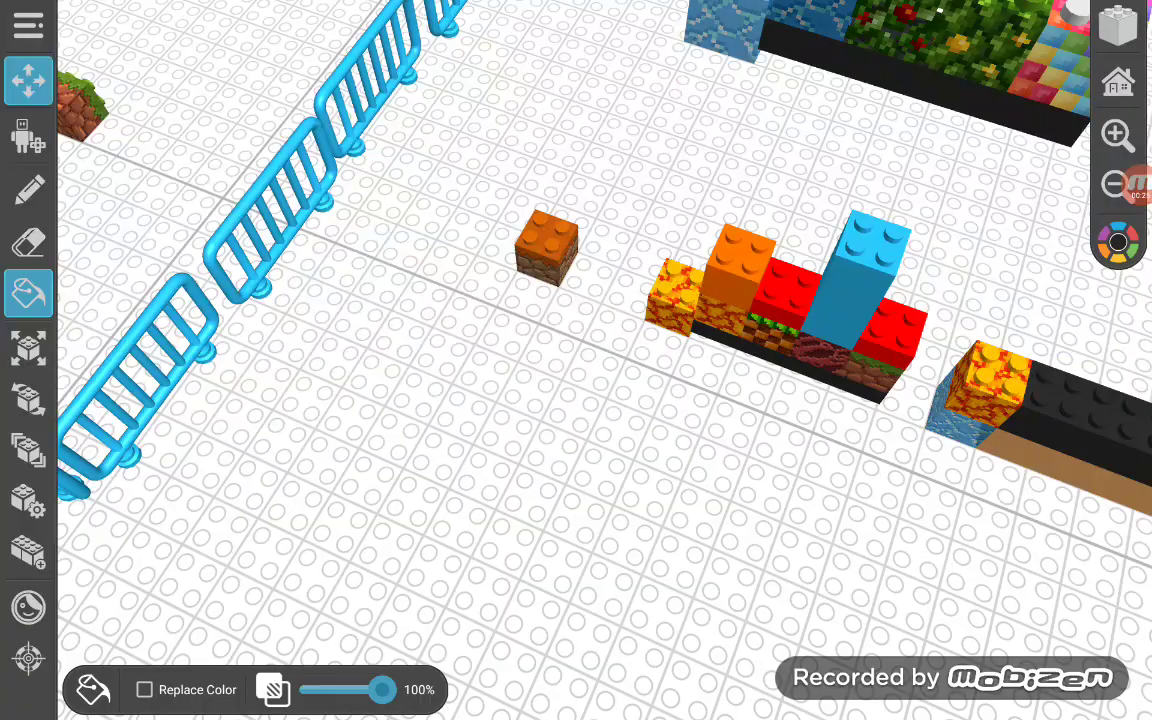
Orbit past the yellow brick, lava brick and fences to bring the textured row forward
{"action": "left_click_drag", "start_coordinate": [985, 390], "coordinate": [553, 334]}
{"action": "scroll", "coordinate": [553, 334], "scroll_direction": "up", "scroll_amount": 5}
{"action": "left_click_drag", "start_coordinate": [300, 300], "coordinate": [745, 300]}
{"action": "scroll", "coordinate": [576, 360], "scroll_direction": "down", "scroll_amount": 2}
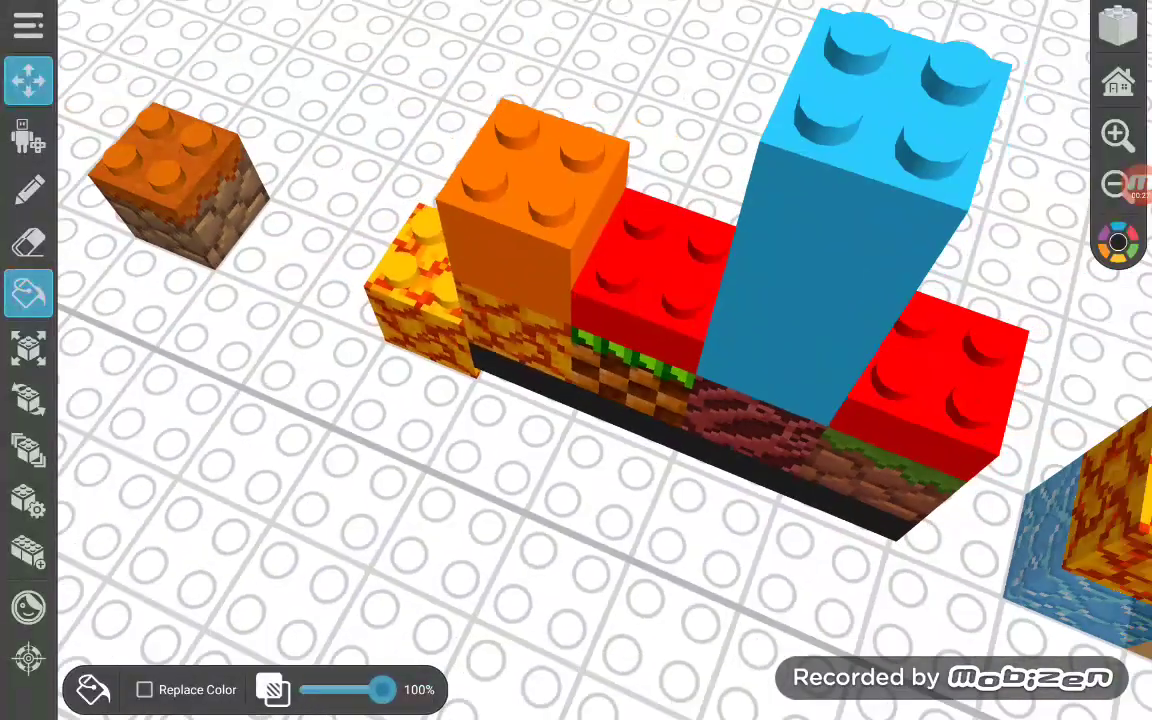
{"action": "mouse_move", "coordinate": [576, 250]}
{"action": "left_mouse_down"}
{"action": "mouse_move", "coordinate": [576, 600]}
{"action": "mouse_move", "coordinate": [576, 420]}
{"action": "left_mouse_up"}
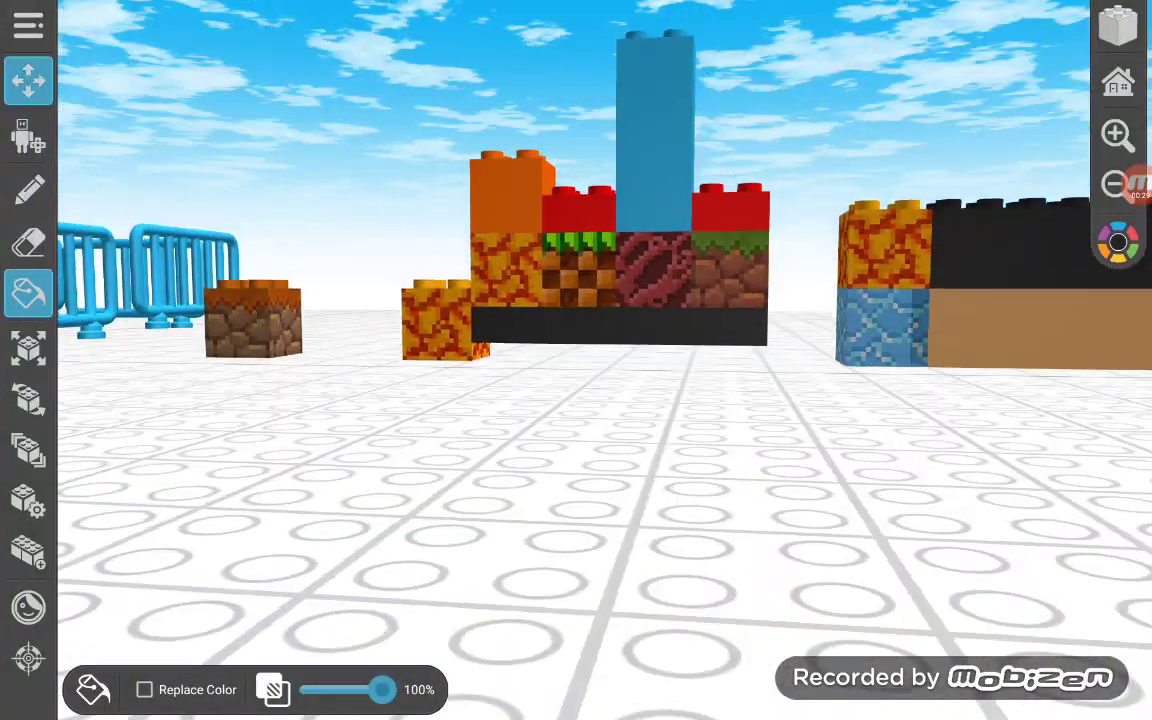
{"action": "scroll", "coordinate": [576, 360], "scroll_direction": "up", "scroll_amount": 2}
{"action": "scroll", "coordinate": [576, 360], "scroll_direction": "up", "scroll_amount": 3}
{"action": "scroll", "coordinate": [576, 360], "scroll_direction": "up", "scroll_amount": 3}
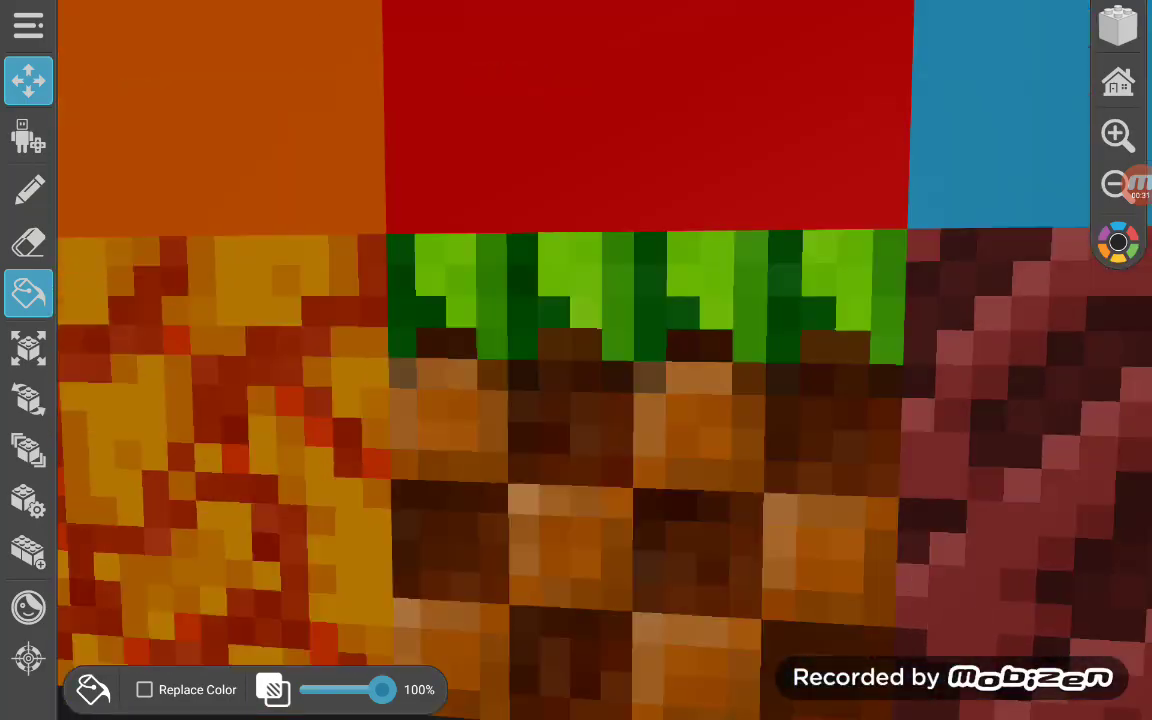
{"action": "left_click_drag", "start_coordinate": [400, 360], "coordinate": [700, 360]}
{"action": "mouse_move", "coordinate": [400, 400]}
{"action": "left_mouse_down"}
{"action": "mouse_move", "coordinate": [700, 400]}
{"action": "mouse_move", "coordinate": [700, 380]}
{"action": "mouse_move", "coordinate": [800, 400]}
{"action": "left_mouse_up"}
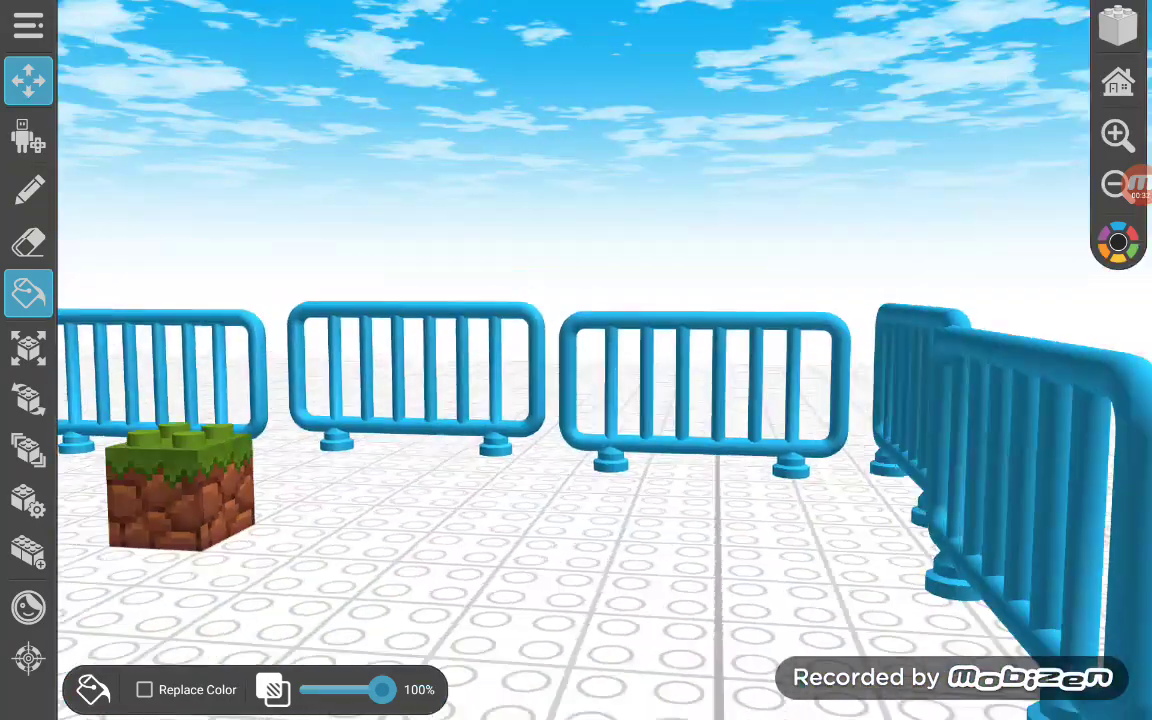
{"action": "left_click_drag", "start_coordinate": [576, 500], "coordinate": [576, 340]}
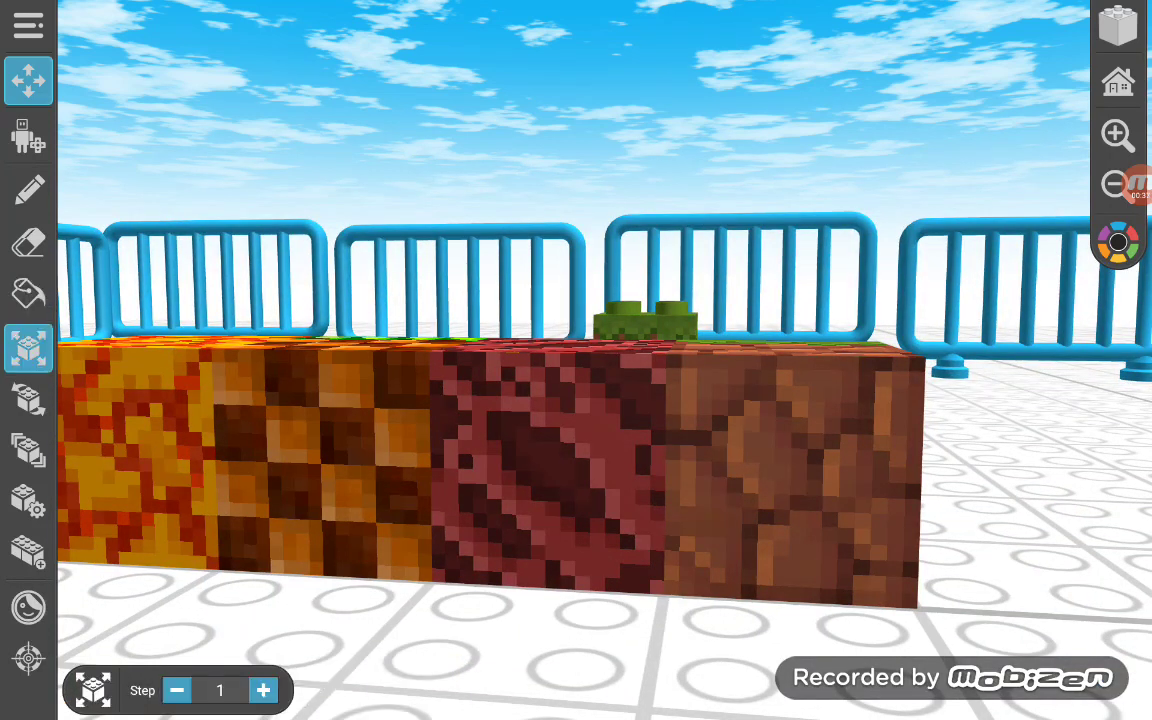
{"action": "left_click_drag", "start_coordinate": [600, 450], "coordinate": [545, 430]}
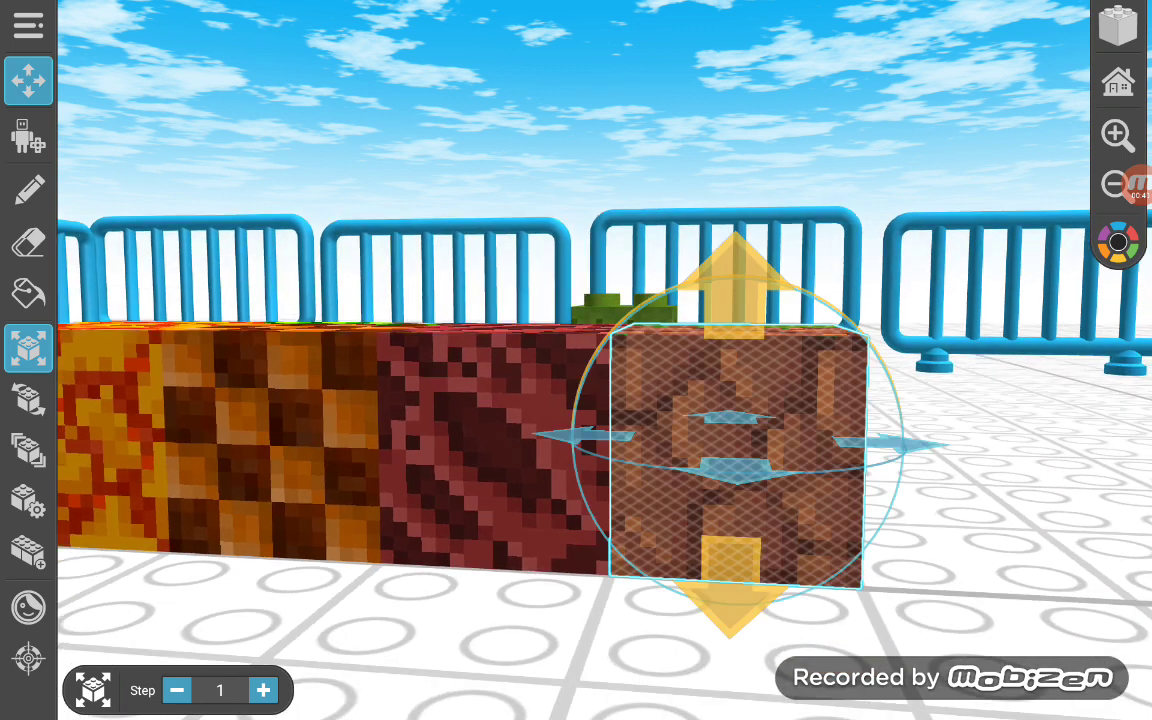
{"action": "left_click", "coordinate": [735, 280]}
{"action": "left_click", "coordinate": [733, 490]}
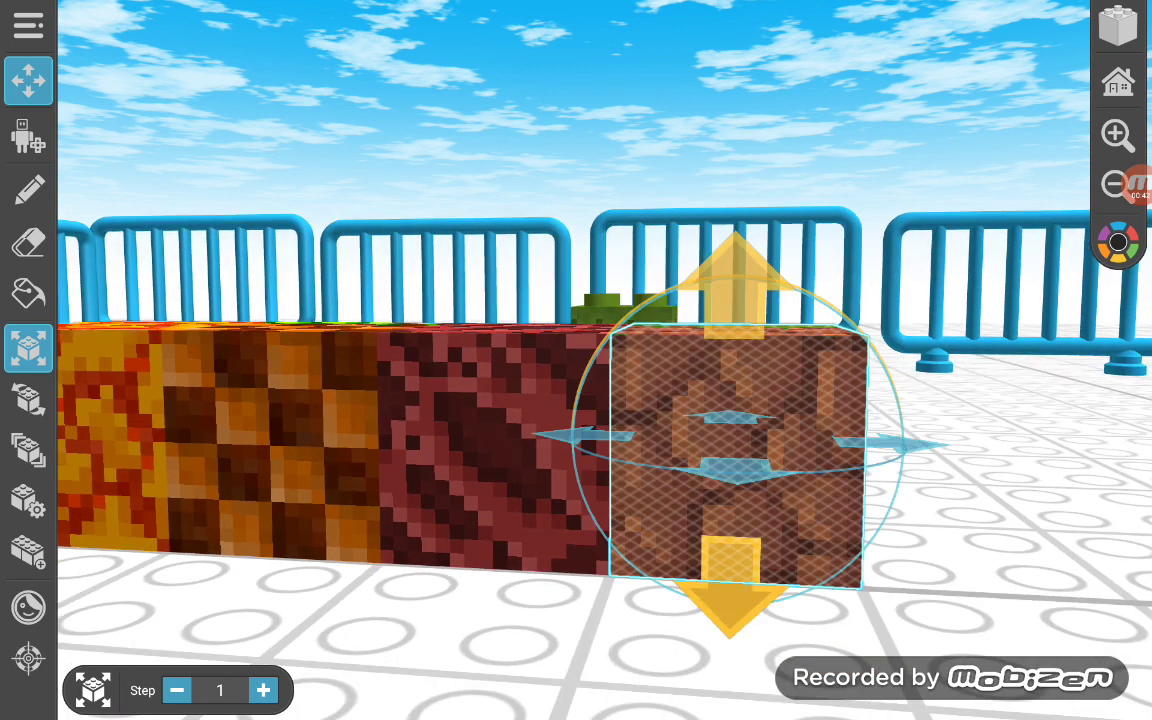
{"action": "left_click", "coordinate": [735, 280]}
{"action": "left_click", "coordinate": [730, 600]}
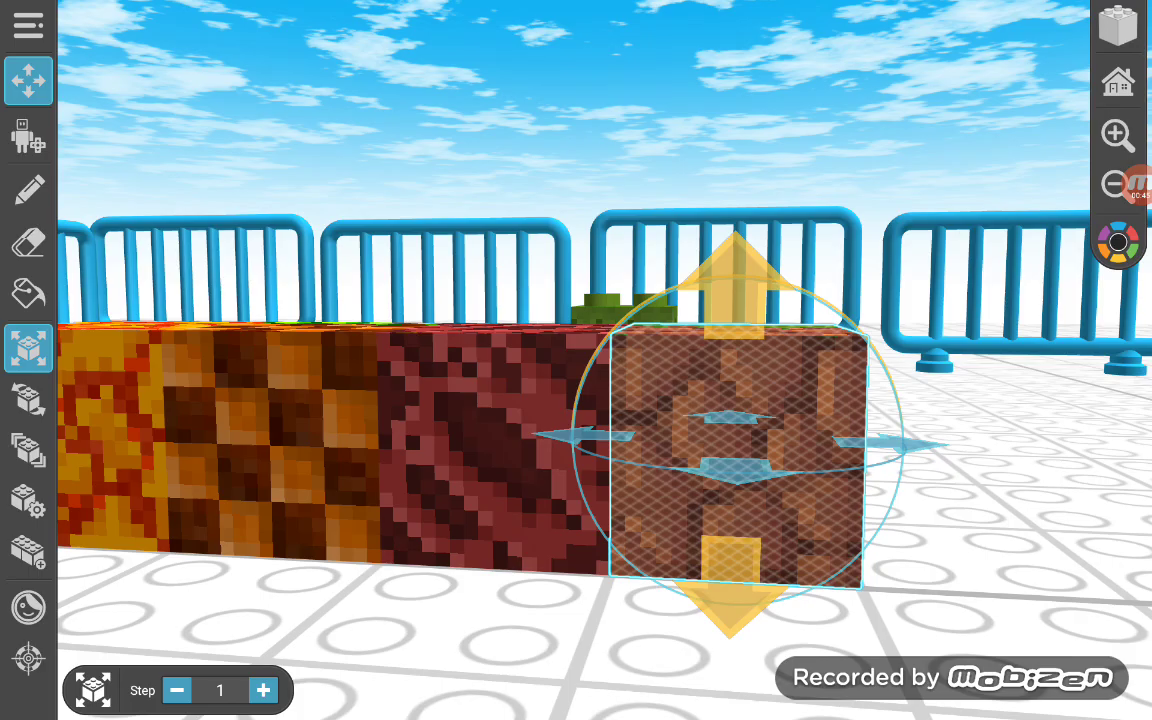
{"action": "left_click", "coordinate": [28, 190]}
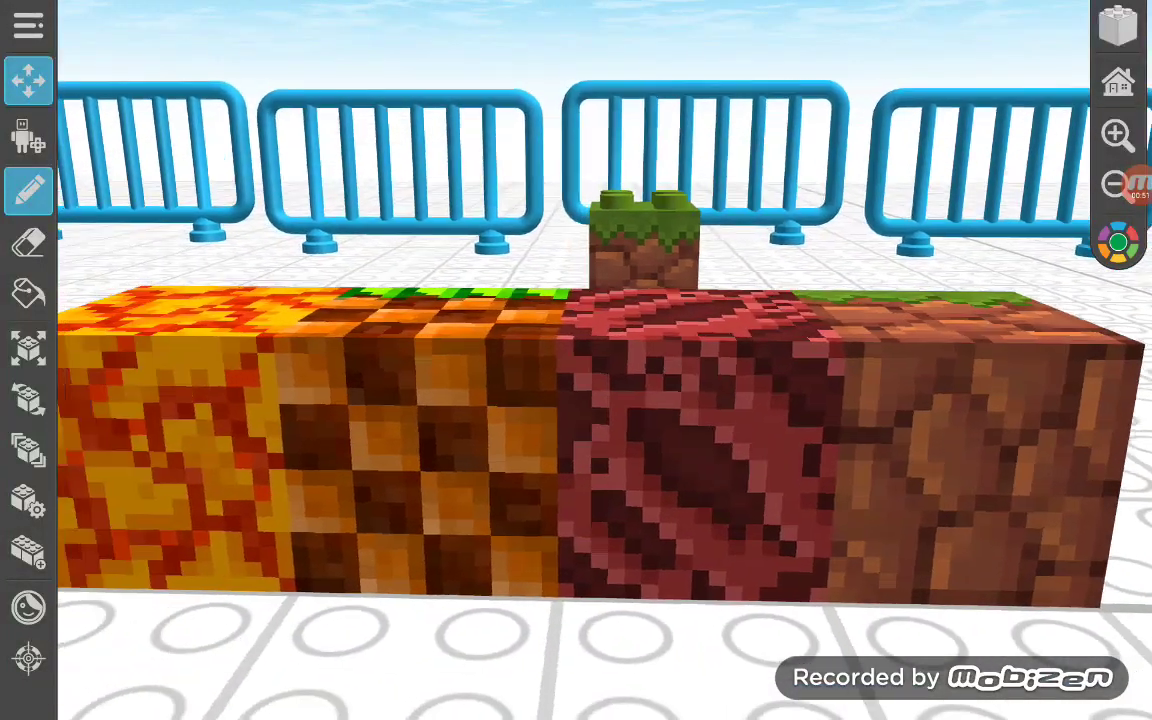
{"action": "left_click", "coordinate": [28, 345]}
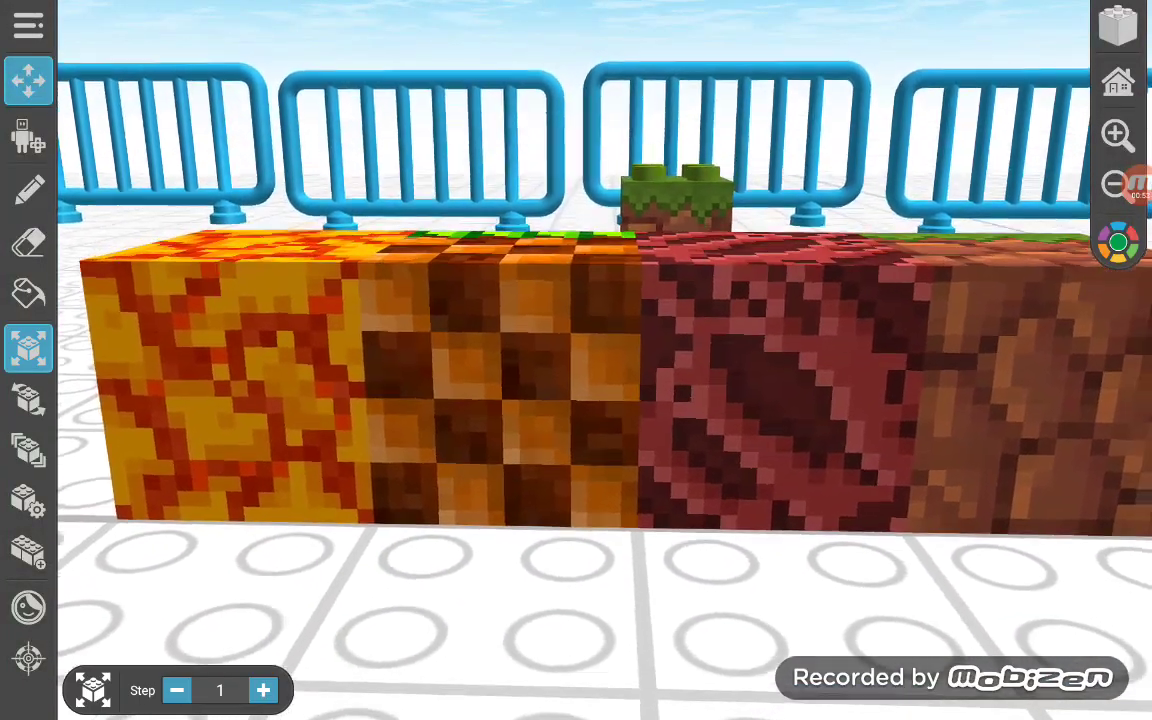
{"action": "left_click", "coordinate": [495, 390]}
{"action": "left_click", "coordinate": [510, 220]}
{"action": "left_click", "coordinate": [514, 386]}
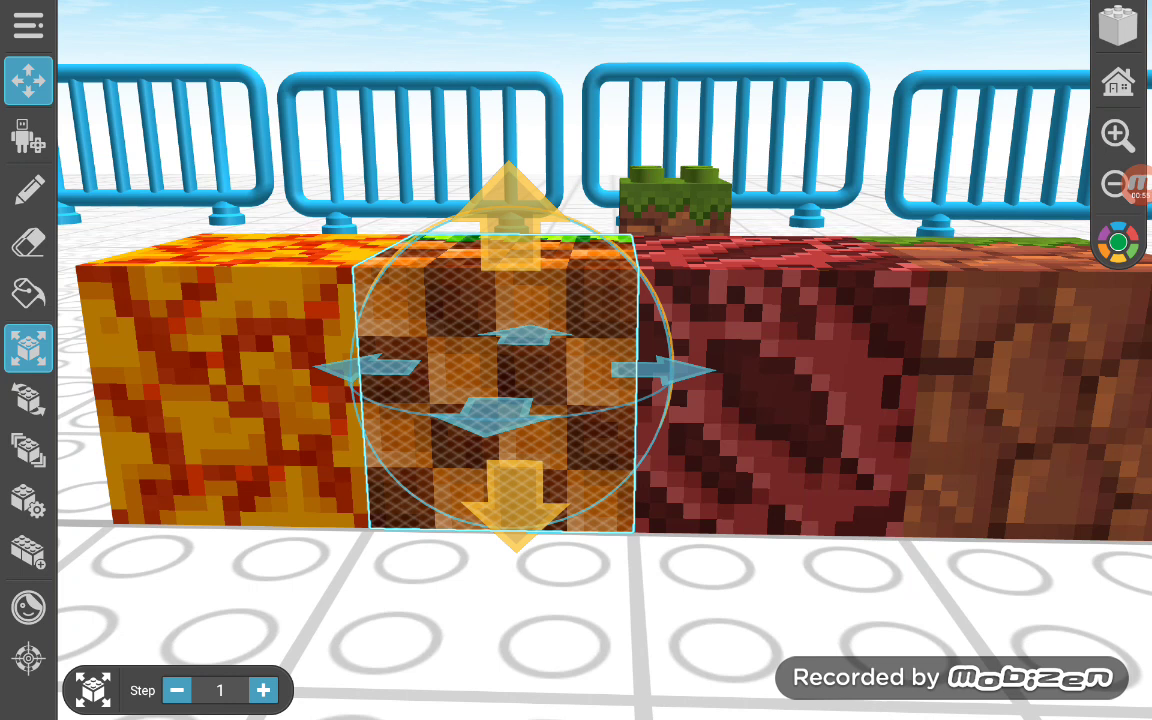
{"action": "left_click", "coordinate": [765, 400]}
{"action": "left_click", "coordinate": [230, 390]}
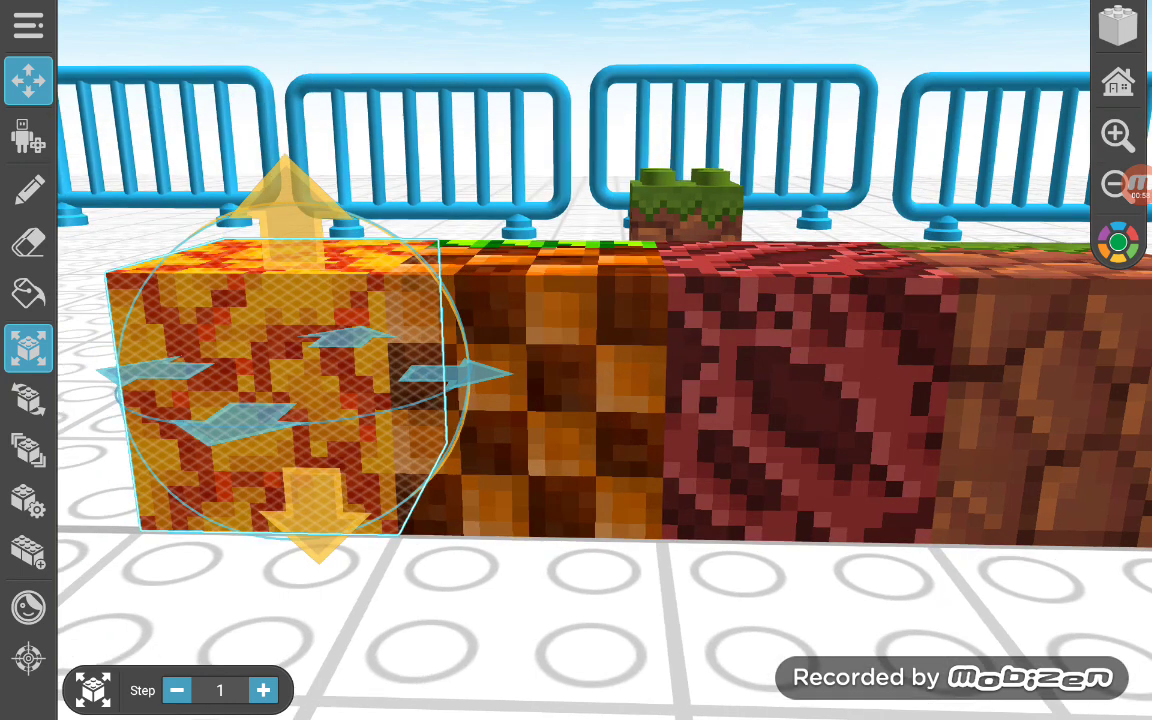
{"action": "left_click", "coordinate": [530, 400]}
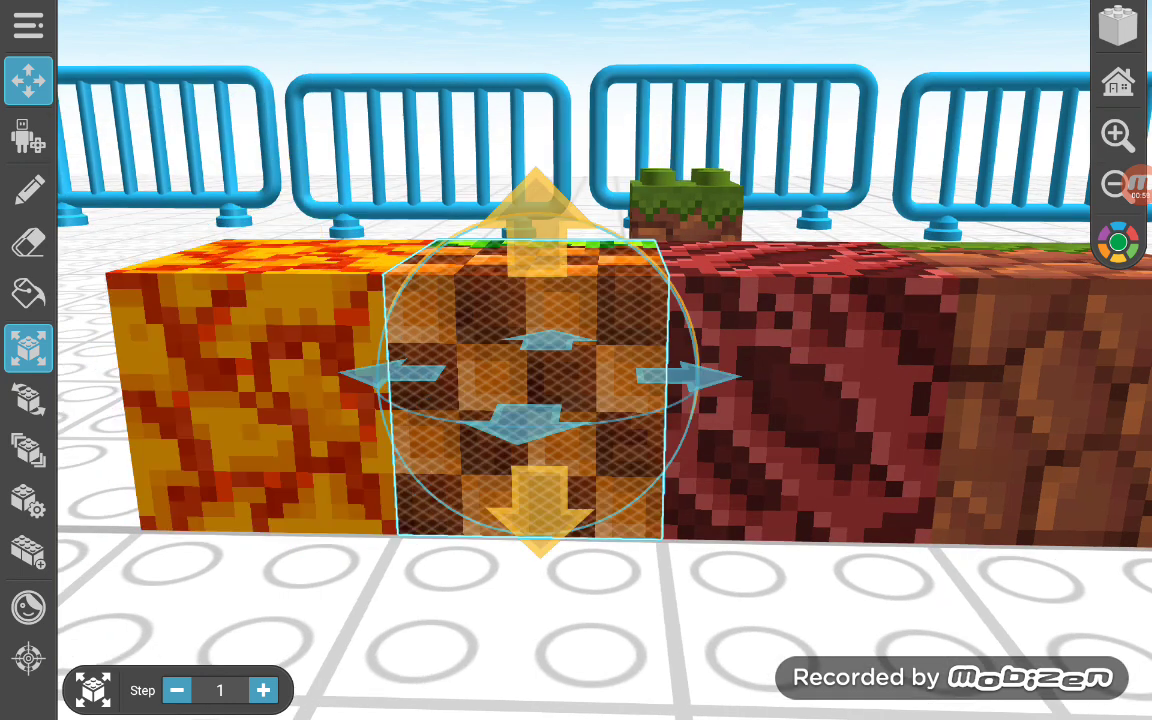
{"action": "left_click", "coordinate": [790, 400]}
{"action": "left_click", "coordinate": [790, 220]}
{"action": "left_click", "coordinate": [766, 415]}
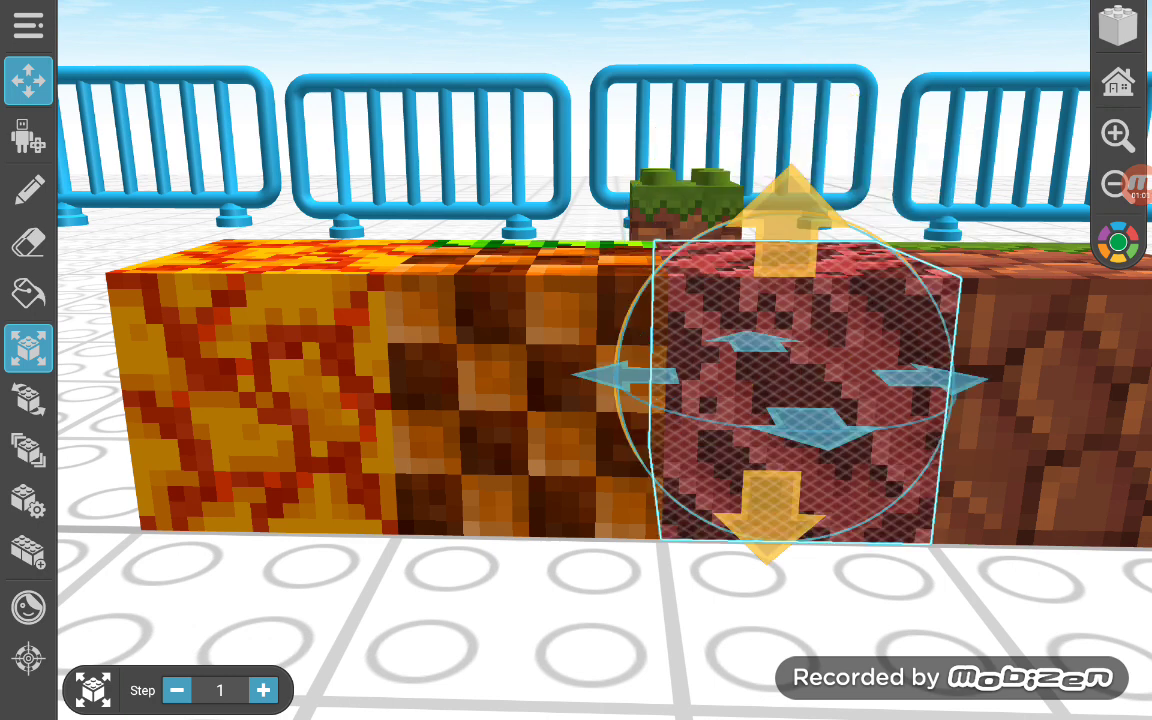
{"action": "left_click", "coordinate": [28, 190]}
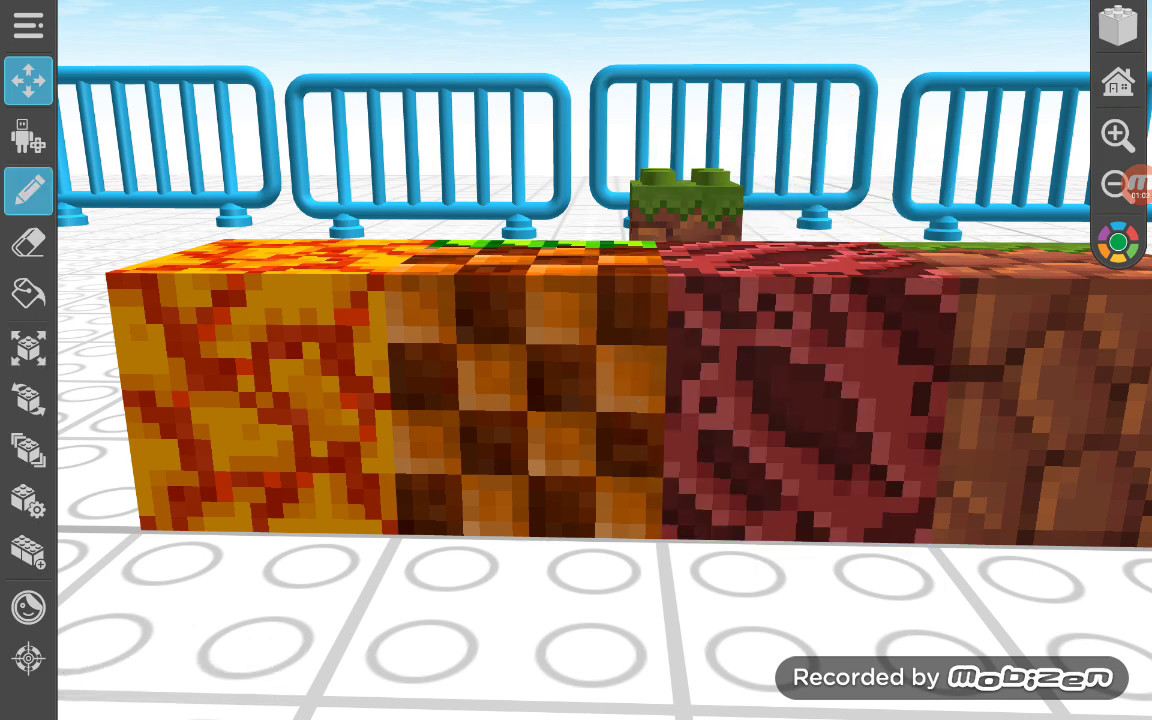
{"action": "scroll", "coordinate": [576, 360], "scroll_direction": "down", "scroll_amount": 5}
{"action": "scroll", "coordinate": [576, 360], "scroll_direction": "down", "scroll_amount": 2}
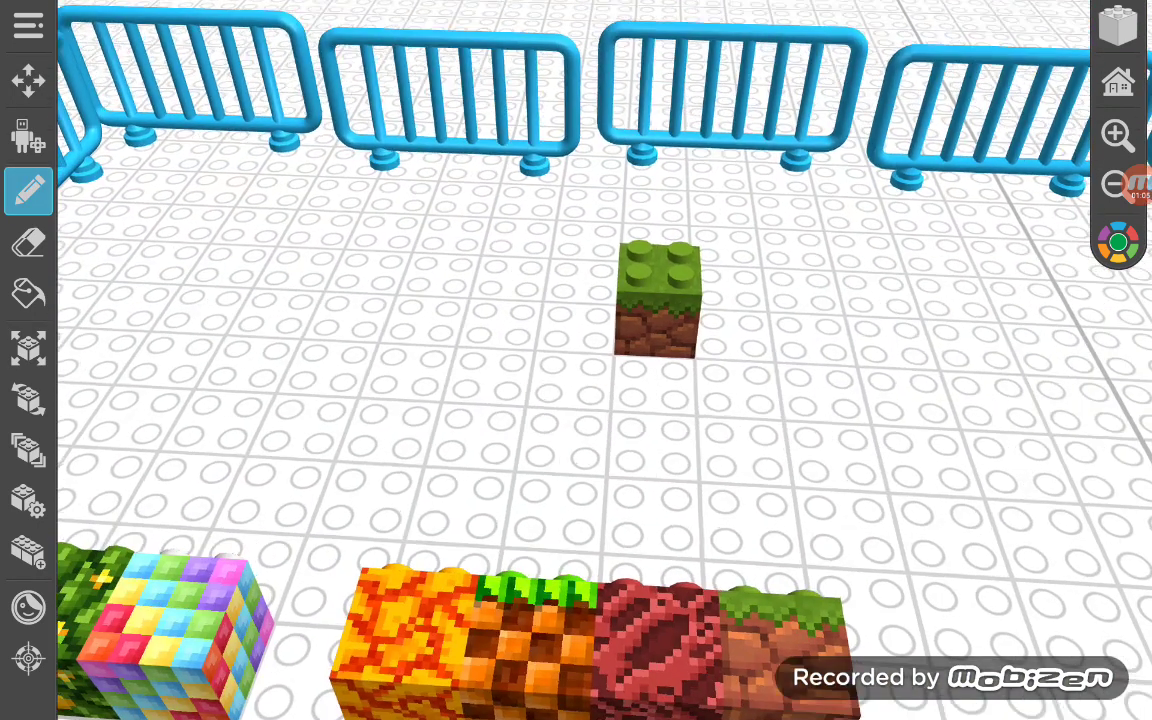
Select the leafy flower block with the Transform tool, then pan over the enclosure and block row
{"action": "left_click_drag", "start_coordinate": [500, 400], "coordinate": [700, 380]}
{"action": "scroll", "coordinate": [576, 480], "scroll_direction": "up", "scroll_amount": 3}
{"action": "scroll", "coordinate": [576, 480], "scroll_direction": "up", "scroll_amount": 2}
{"action": "left_click", "coordinate": [28, 345]}
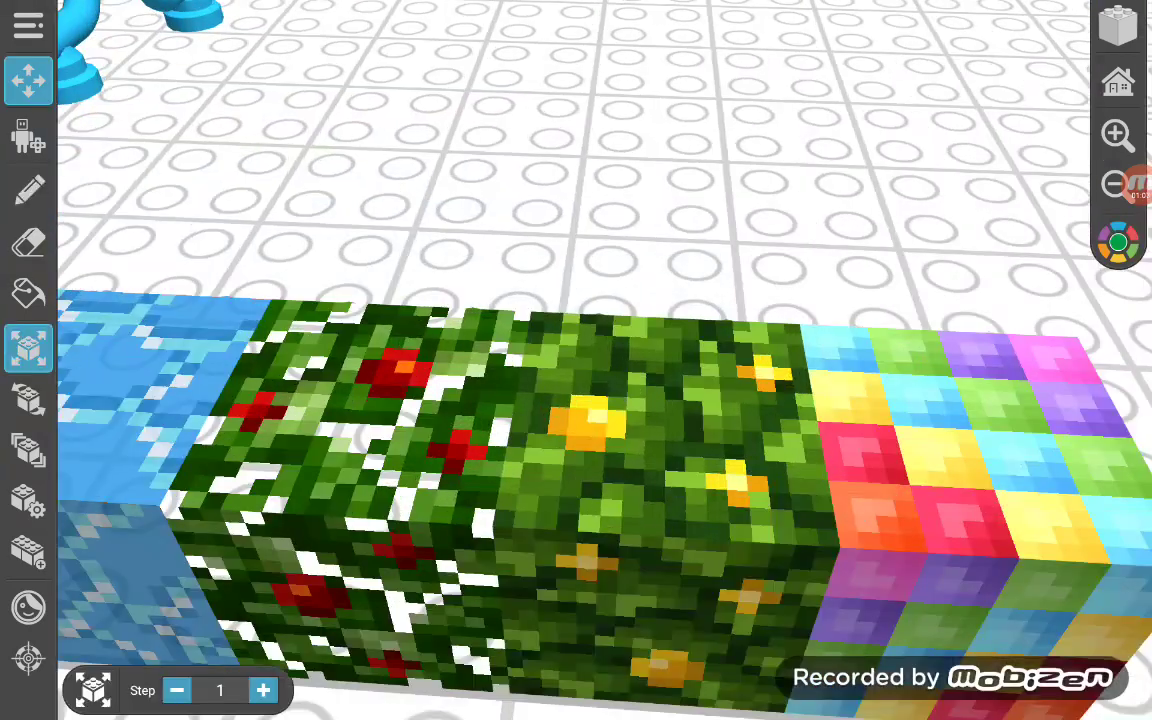
{"action": "left_click", "coordinate": [675, 420]}
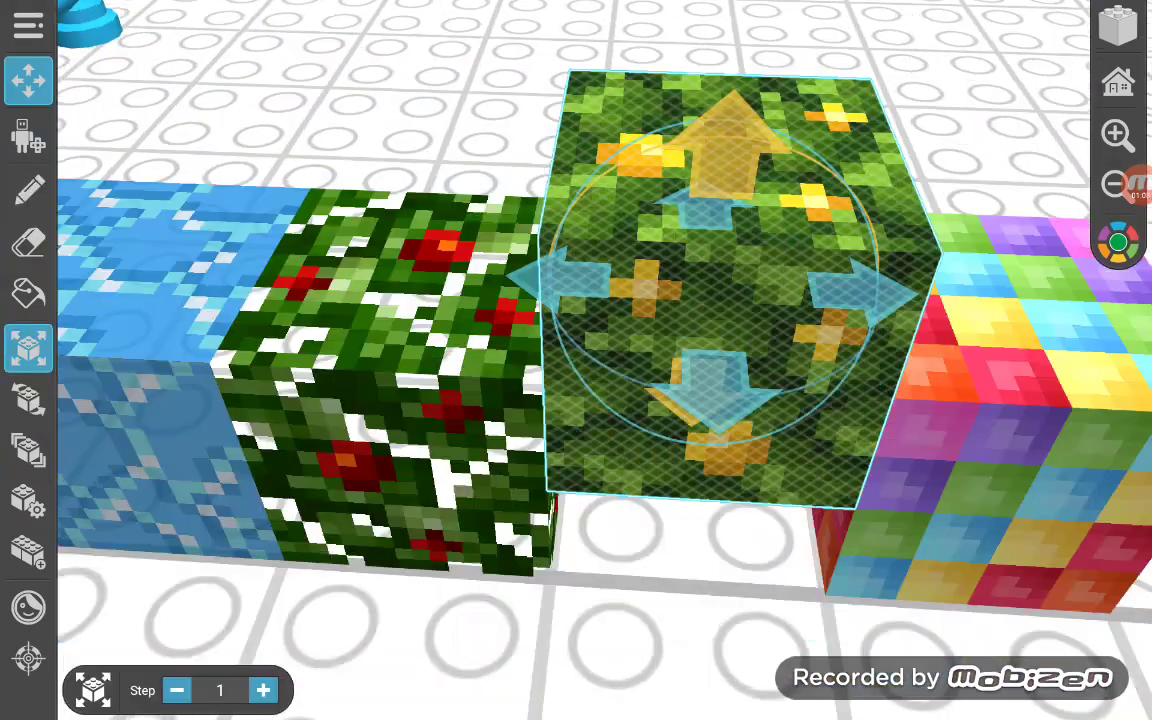
{"action": "left_click_drag", "start_coordinate": [576, 500], "coordinate": [576, 270]}
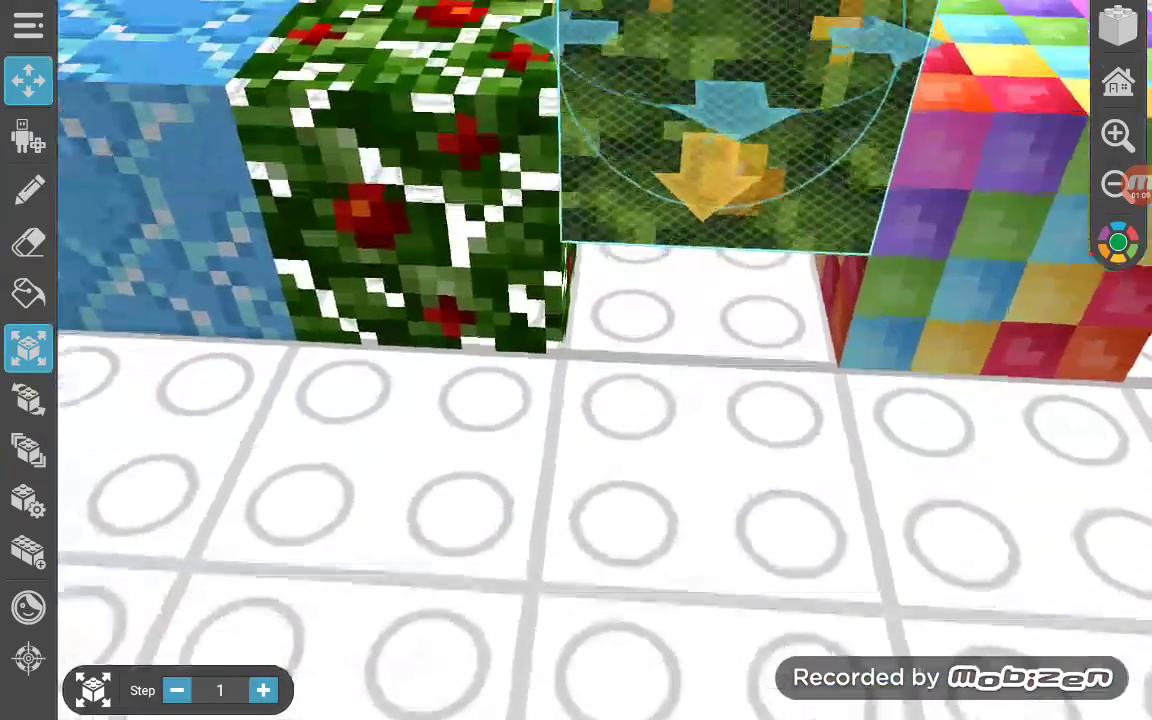
{"action": "left_click_drag", "start_coordinate": [576, 450], "coordinate": [576, 200]}
{"action": "left_click_drag", "start_coordinate": [576, 250], "coordinate": [576, 500]}
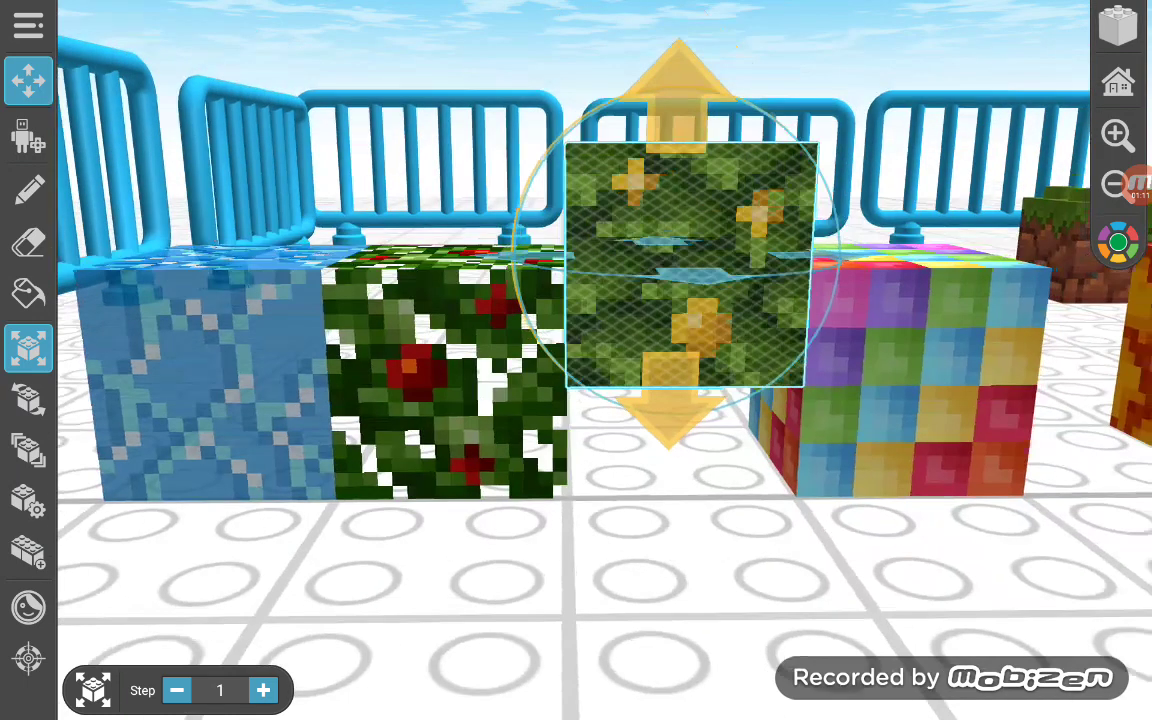
{"action": "scroll", "coordinate": [576, 360], "scroll_direction": "up", "scroll_amount": 3}
{"action": "scroll", "coordinate": [576, 360], "scroll_direction": "down", "scroll_amount": 3}
{"action": "scroll", "coordinate": [576, 360], "scroll_direction": "up", "scroll_amount": 1}
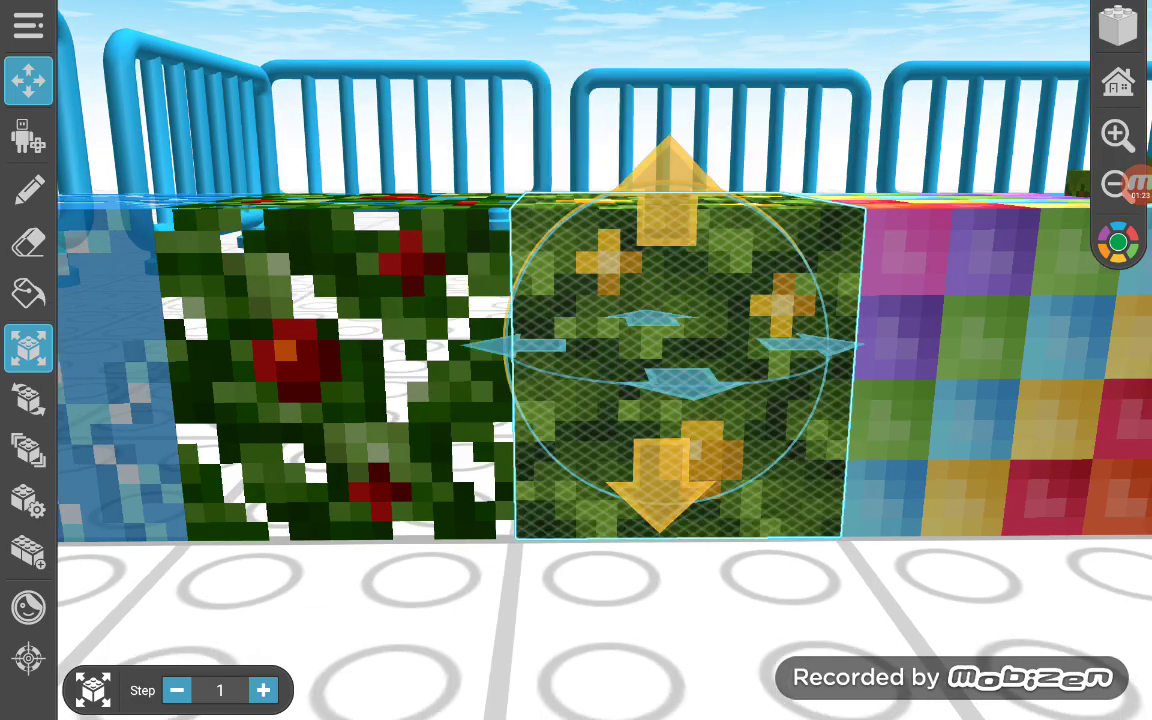
{"action": "scroll", "coordinate": [576, 360], "scroll_direction": "down", "scroll_amount": 3}
{"action": "scroll", "coordinate": [576, 360], "scroll_direction": "down", "scroll_amount": 3}
{"action": "scroll", "coordinate": [576, 360], "scroll_direction": "down", "scroll_amount": 3}
{"action": "scroll", "coordinate": [576, 360], "scroll_direction": "down", "scroll_amount": 3}
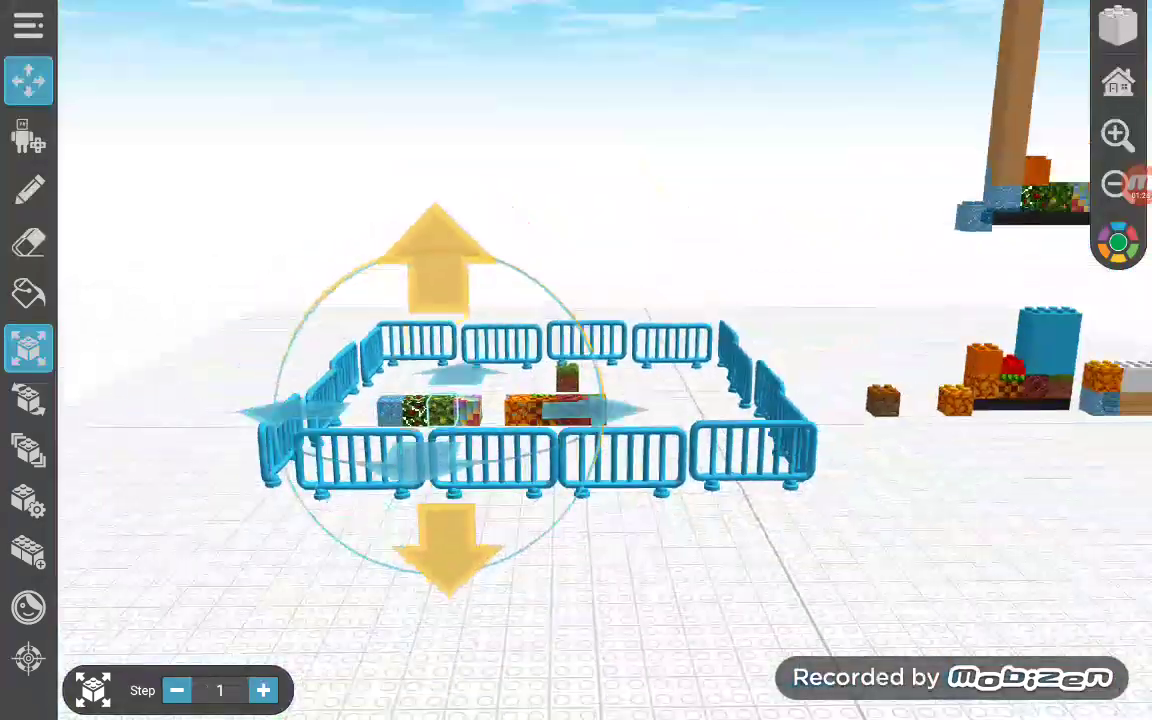
{"action": "scroll", "coordinate": [576, 360], "scroll_direction": "down", "scroll_amount": 2}
Stretch the new brick by the pillar up to height 5 with the Resize tool
{"action": "left_click_drag", "start_coordinate": [760, 400], "coordinate": [600, 430]}
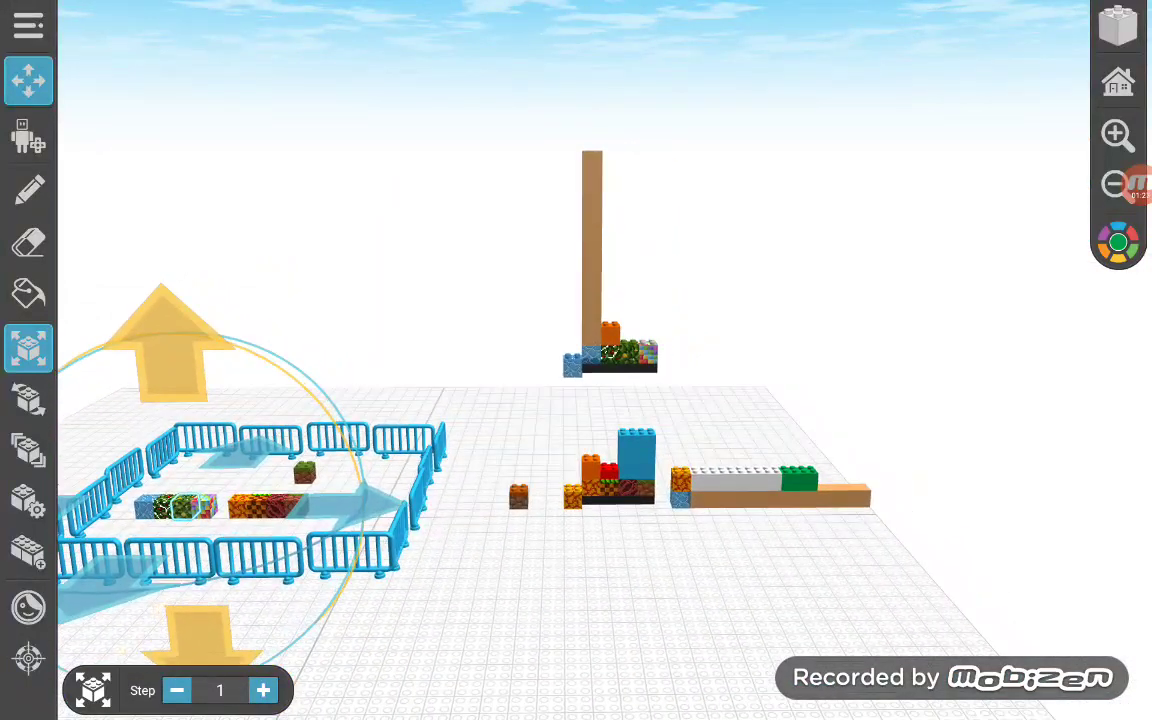
{"action": "left_click", "coordinate": [28, 190]}
{"action": "left_click_drag", "start_coordinate": [600, 300], "coordinate": [600, 420]}
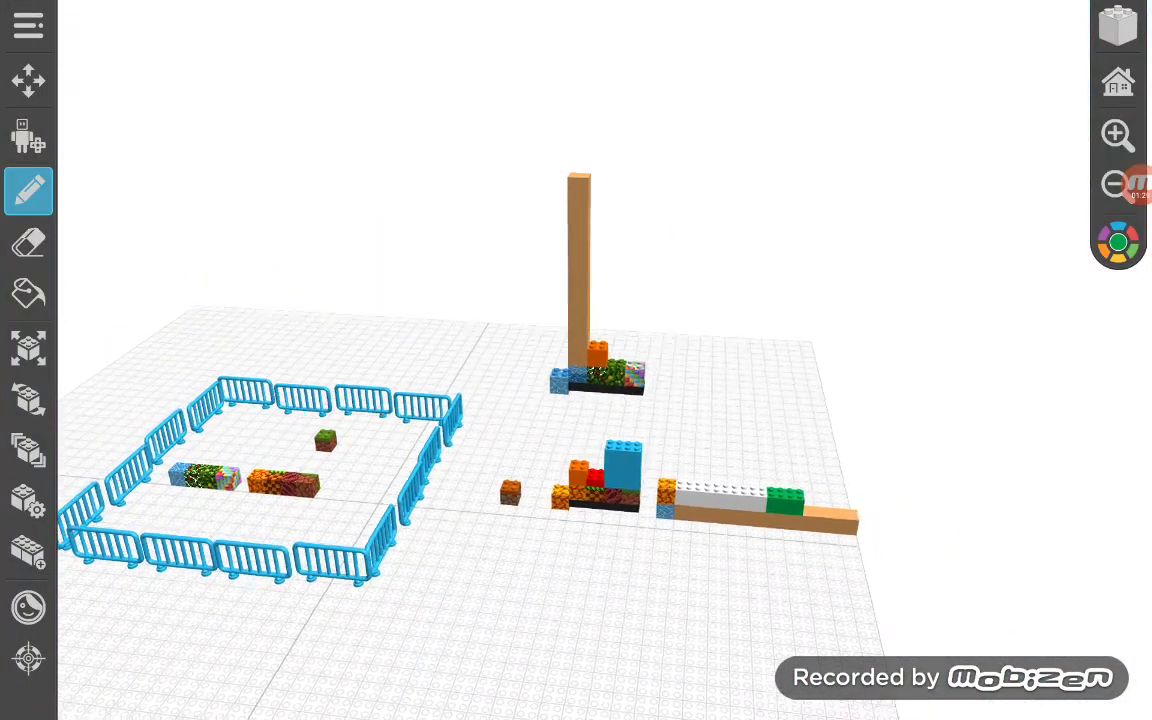
{"action": "scroll", "coordinate": [576, 360], "scroll_direction": "up", "scroll_amount": 2}
{"action": "scroll", "coordinate": [576, 360], "scroll_direction": "up", "scroll_amount": 3}
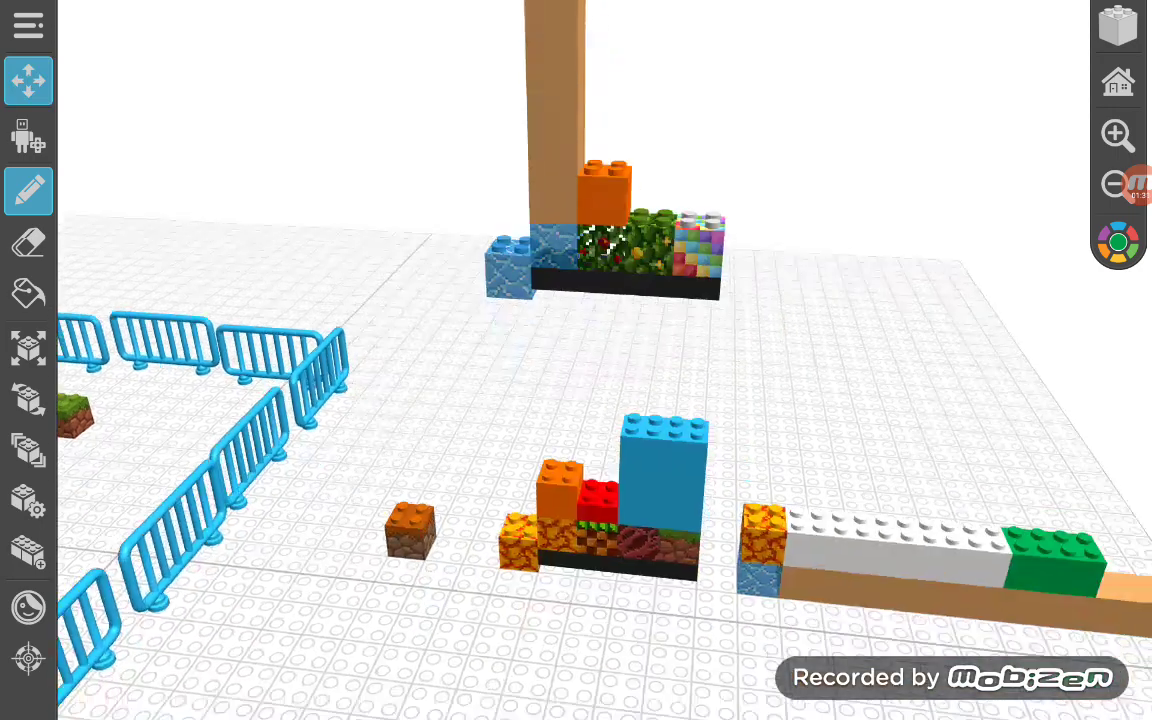
{"action": "scroll", "coordinate": [630, 400], "scroll_direction": "up", "scroll_amount": 2}
{"action": "scroll", "coordinate": [630, 400], "scroll_direction": "up", "scroll_amount": 2}
{"action": "scroll", "coordinate": [630, 400], "scroll_direction": "up", "scroll_amount": 2}
{"action": "left_click_drag", "start_coordinate": [600, 300], "coordinate": [600, 450]}
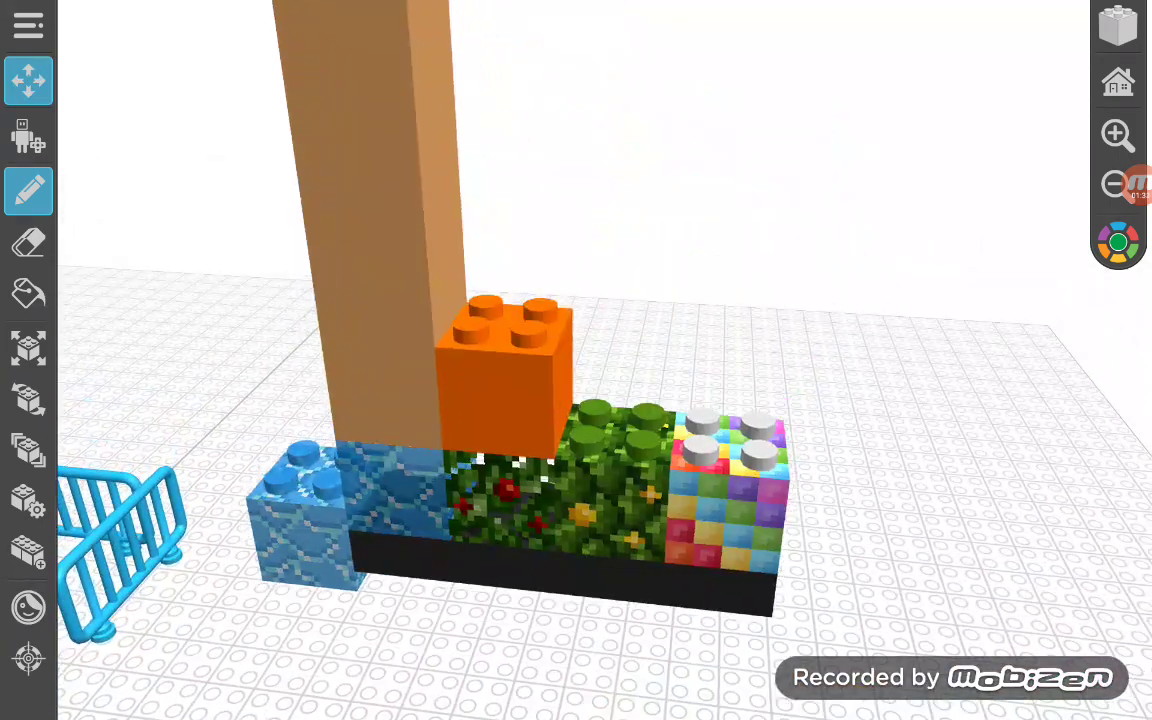
{"action": "left_click", "coordinate": [1118, 242]}
{"action": "left_click", "coordinate": [659, 470]}
{"action": "left_click", "coordinate": [28, 450]}
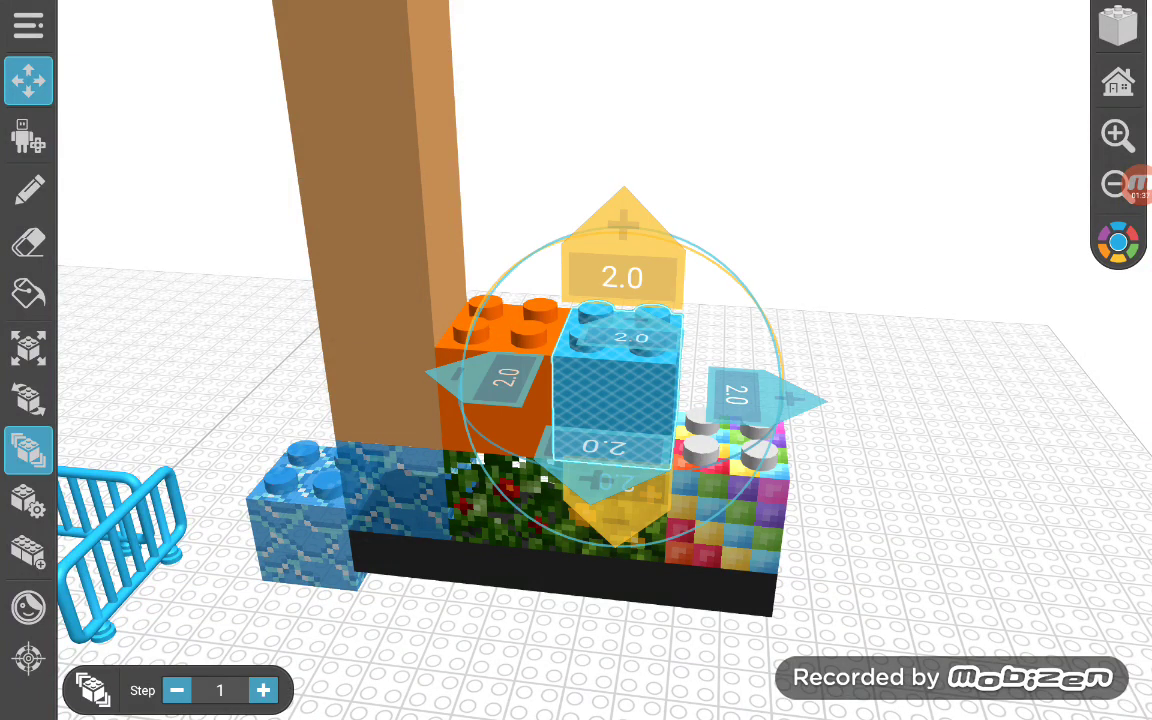
{"action": "left_click_drag", "start_coordinate": [609, 206], "coordinate": [593, 120]}
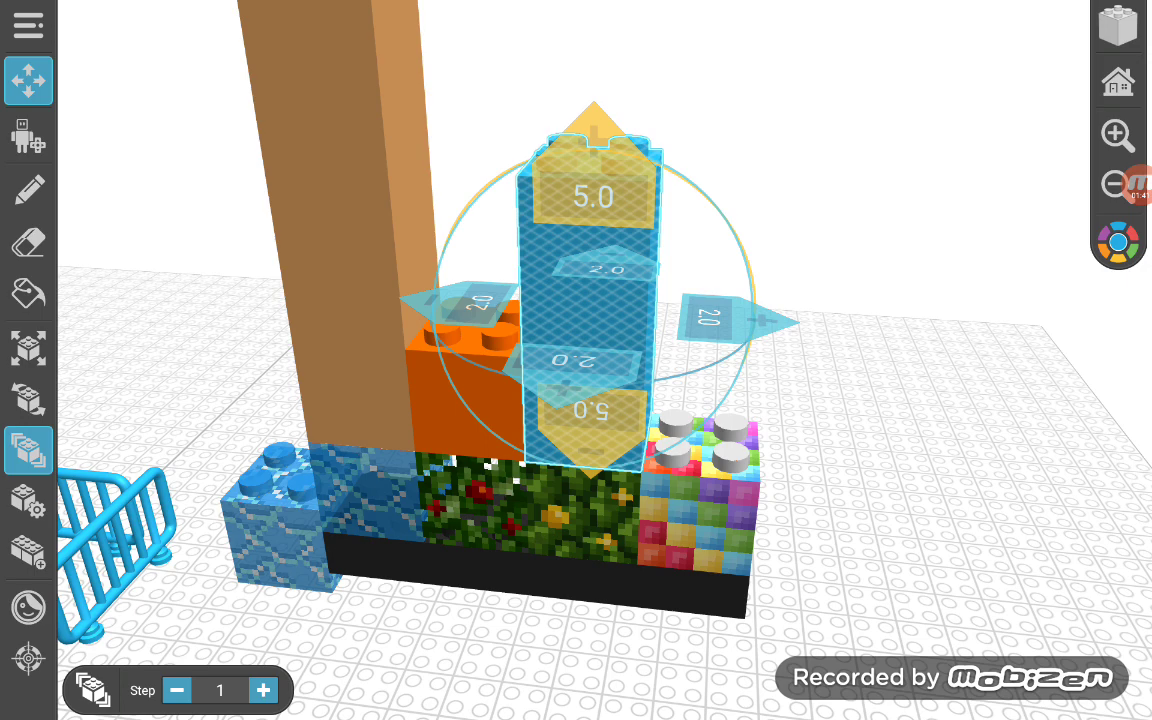
{"action": "left_click", "coordinate": [28, 190]}
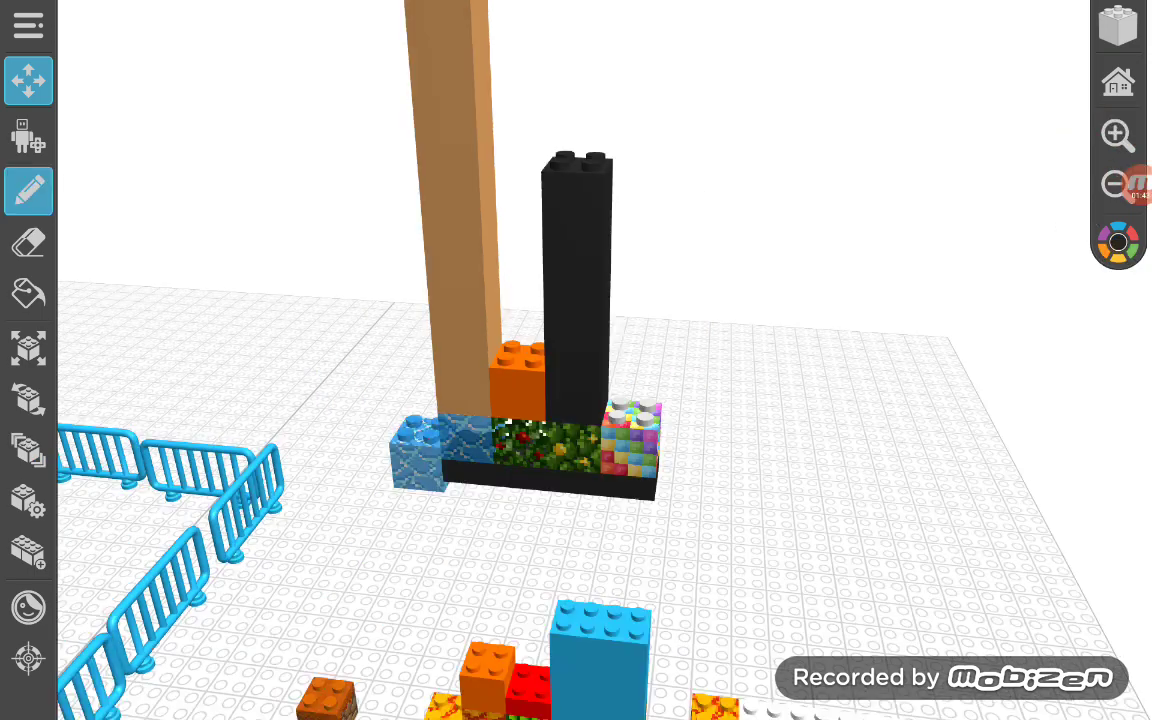
Zoom out and orbit along the yellow beam toward the blue fence enclosure
{"action": "mouse_move", "coordinate": [576, 560]}
{"action": "left_mouse_down"}
{"action": "mouse_move", "coordinate": [576, 430]}
{"action": "mouse_move", "coordinate": [900, 450]}
{"action": "mouse_move", "coordinate": [600, 450]}
{"action": "mouse_move", "coordinate": [460, 270]}
{"action": "mouse_move", "coordinate": [550, 480]}
{"action": "left_mouse_up"}
{"action": "scroll", "coordinate": [600, 400], "scroll_direction": "down", "scroll_amount": 3}
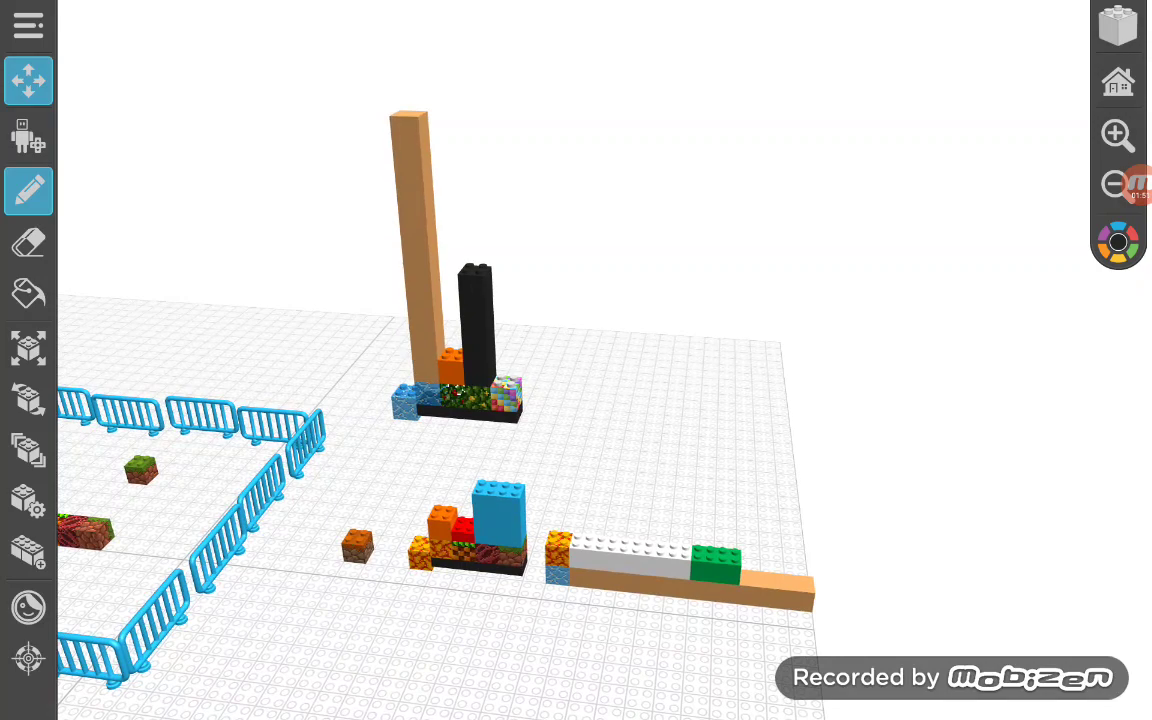
{"action": "scroll", "coordinate": [680, 580], "scroll_direction": "up", "scroll_amount": 5}
{"action": "scroll", "coordinate": [680, 450], "scroll_direction": "down", "scroll_amount": 5}
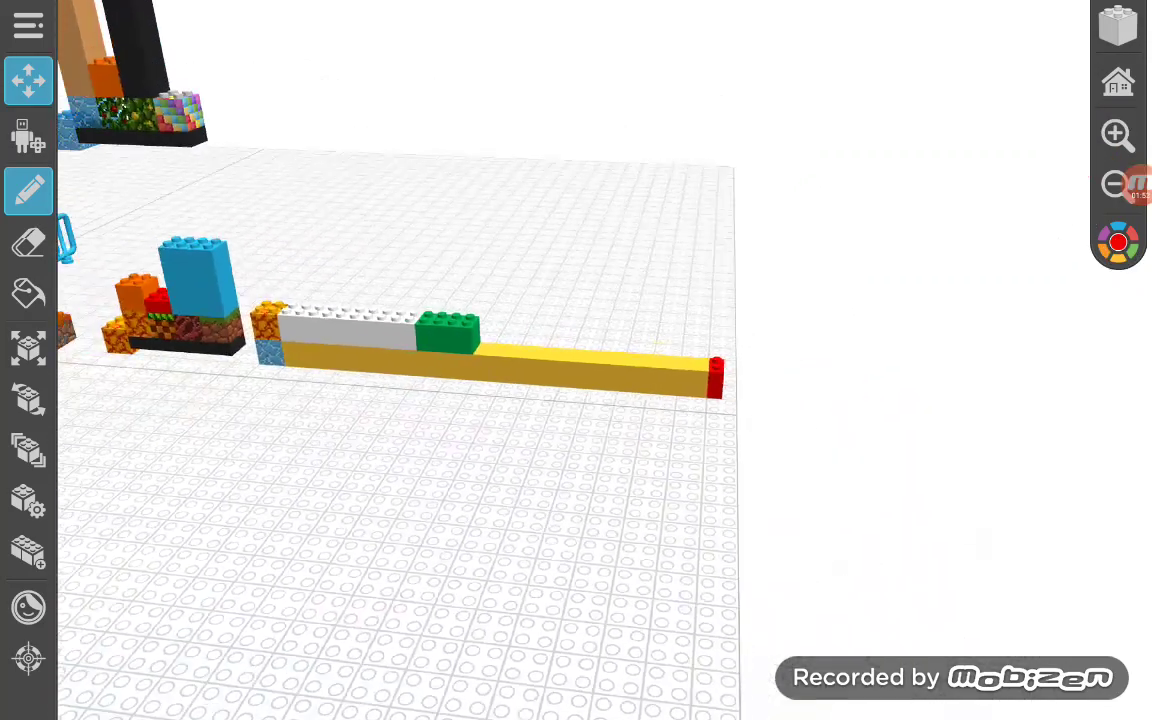
{"action": "mouse_move", "coordinate": [600, 450]}
{"action": "left_mouse_down"}
{"action": "mouse_move", "coordinate": [560, 500]}
{"action": "mouse_move", "coordinate": [500, 400]}
{"action": "left_mouse_up"}
{"action": "scroll", "coordinate": [600, 380], "scroll_direction": "up", "scroll_amount": 2}
{"action": "scroll", "coordinate": [600, 380], "scroll_direction": "up", "scroll_amount": 5}
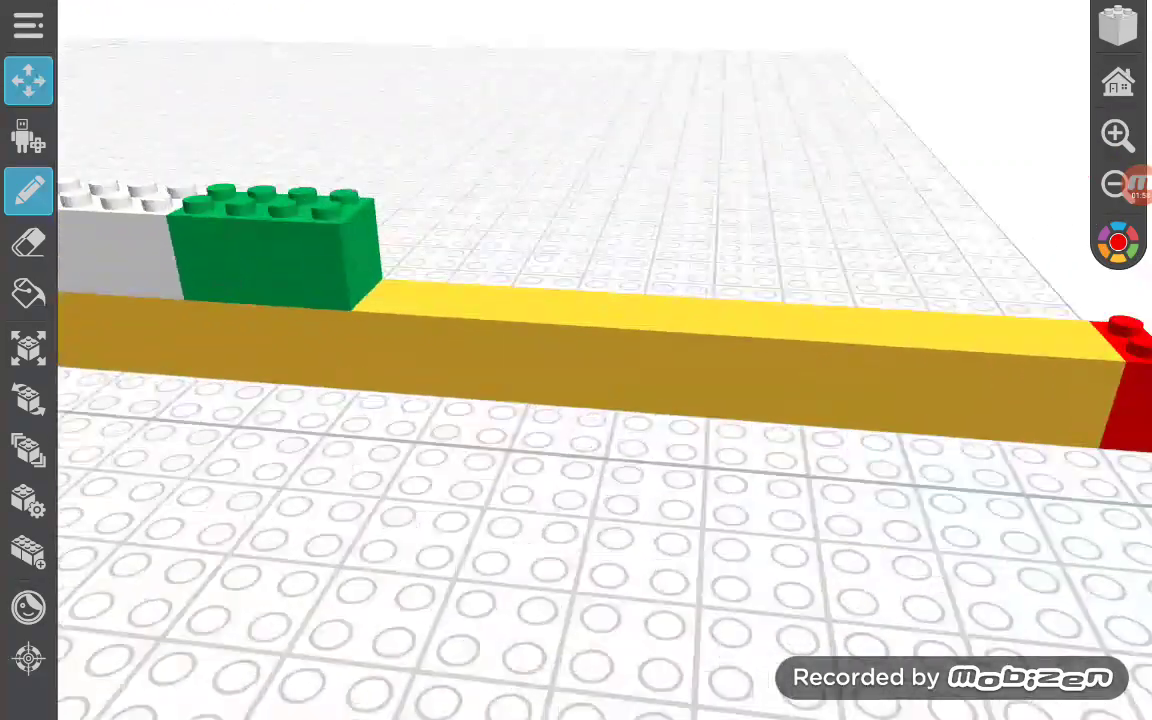
{"action": "scroll", "coordinate": [600, 380], "scroll_direction": "up", "scroll_amount": 2}
{"action": "scroll", "coordinate": [600, 380], "scroll_direction": "up", "scroll_amount": 2}
{"action": "scroll", "coordinate": [600, 400], "scroll_direction": "up", "scroll_amount": 2}
{"action": "left_click_drag", "start_coordinate": [600, 300], "coordinate": [600, 450]}
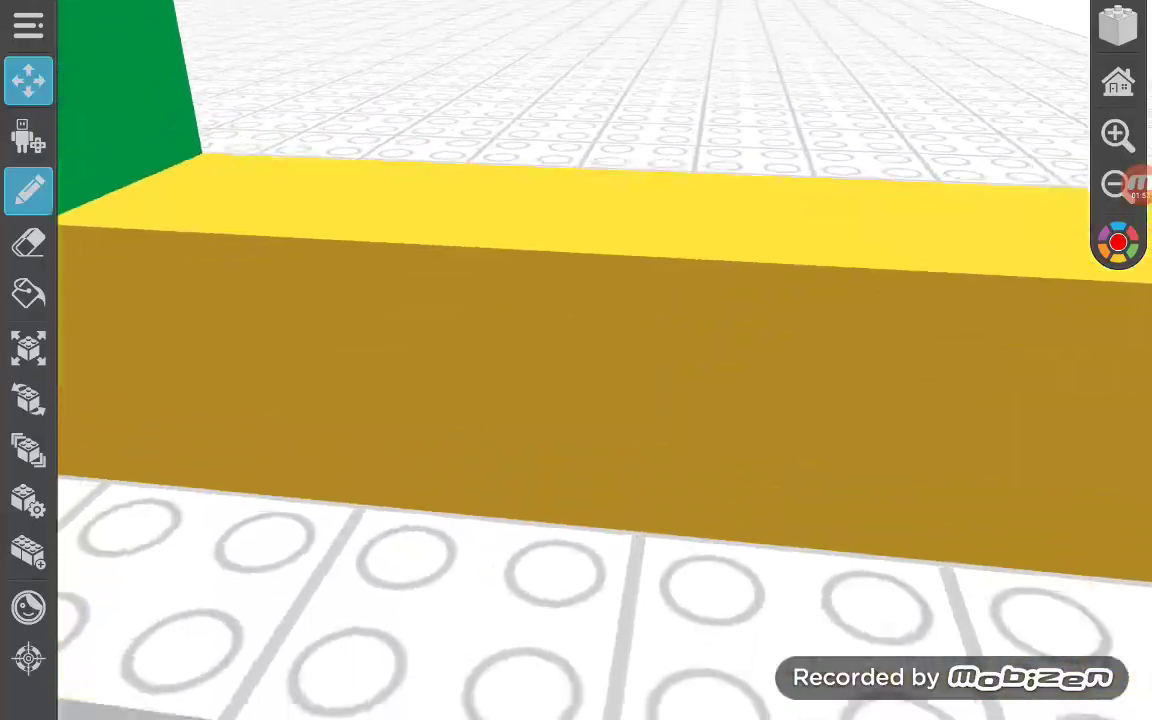
{"action": "scroll", "coordinate": [600, 400], "scroll_direction": "down", "scroll_amount": 3}
{"action": "scroll", "coordinate": [600, 400], "scroll_direction": "down", "scroll_amount": 3}
{"action": "scroll", "coordinate": [600, 400], "scroll_direction": "down", "scroll_amount": 5}
{"action": "left_click_drag", "start_coordinate": [400, 350], "coordinate": [480, 400]}
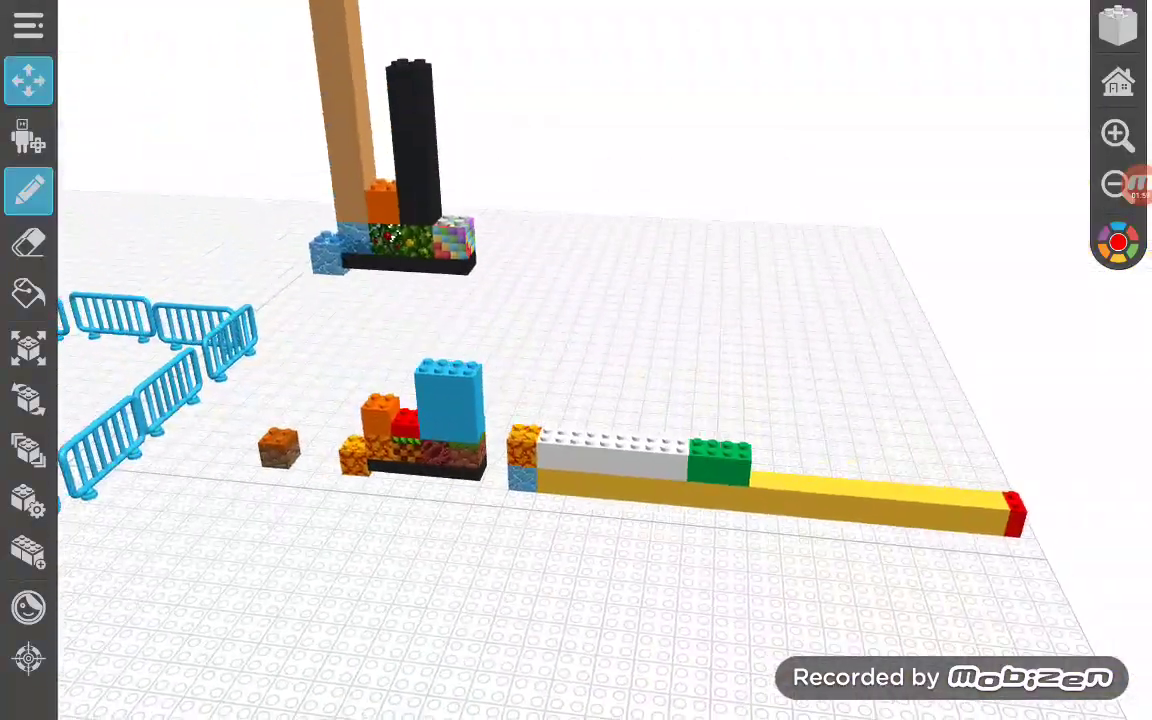
{"action": "scroll", "coordinate": [300, 350], "scroll_direction": "up", "scroll_amount": 1}
{"action": "scroll", "coordinate": [300, 350], "scroll_direction": "up", "scroll_amount": 4}
{"action": "left_click_drag", "start_coordinate": [500, 350], "coordinate": [560, 380]}
{"action": "scroll", "coordinate": [400, 300], "scroll_direction": "up", "scroll_amount": 4}
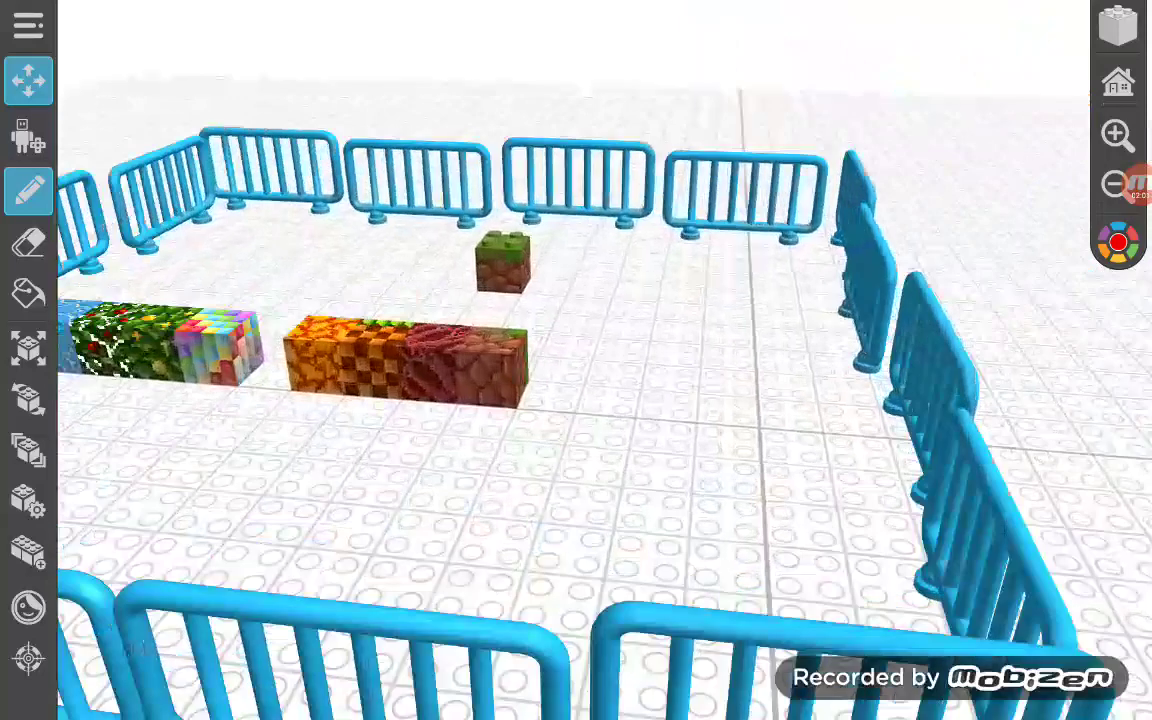
{"action": "scroll", "coordinate": [400, 300], "scroll_direction": "up", "scroll_amount": 2}
{"action": "scroll", "coordinate": [400, 300], "scroll_direction": "up", "scroll_amount": 2}
{"action": "left_click", "coordinate": [28, 345]}
{"action": "left_click", "coordinate": [560, 385]}
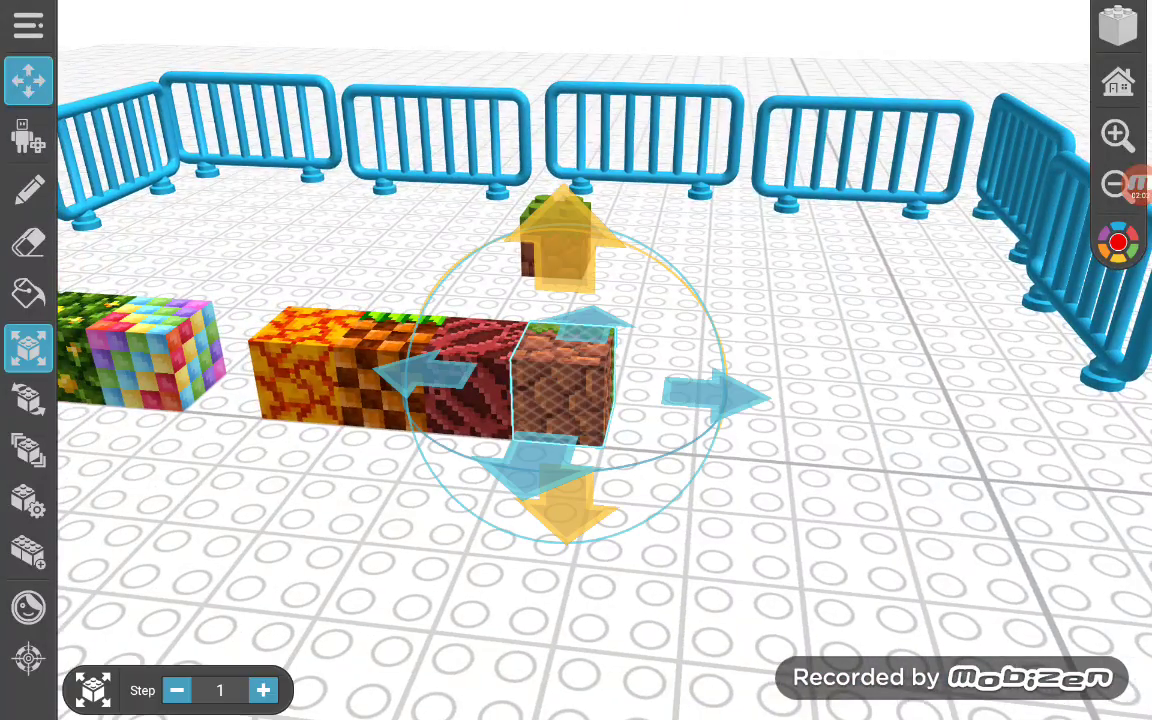
{"action": "left_click_drag", "start_coordinate": [700, 500], "coordinate": [662, 436]}
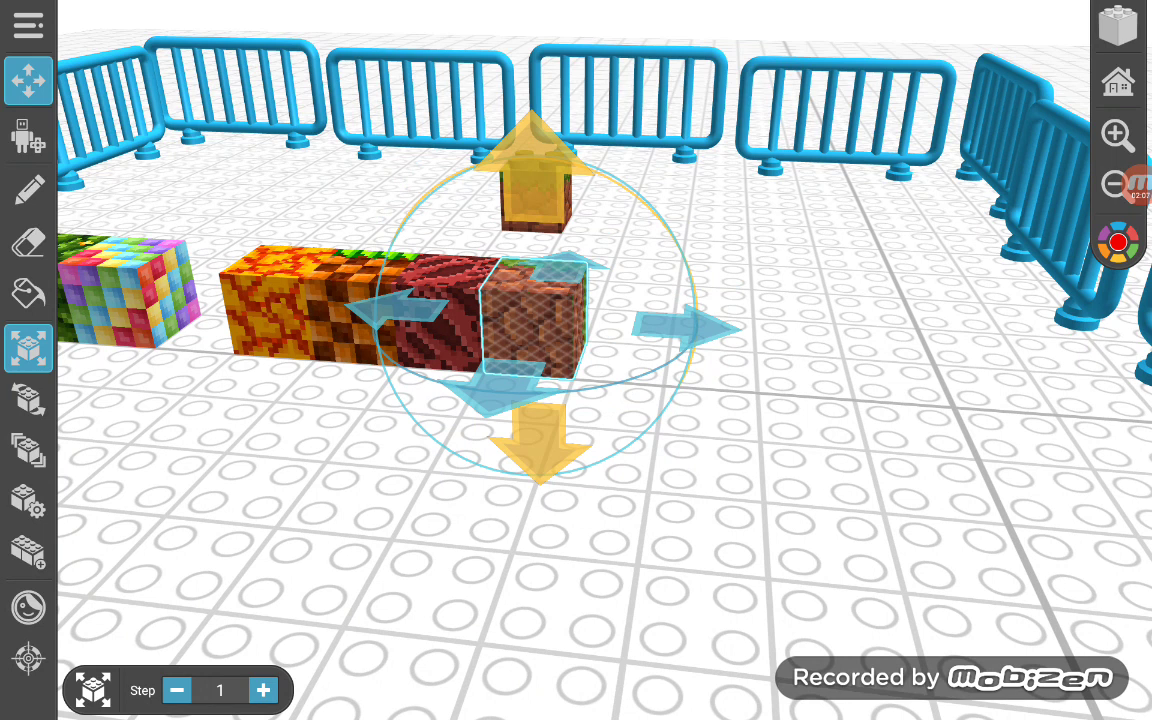
{"action": "left_click", "coordinate": [398, 310]}
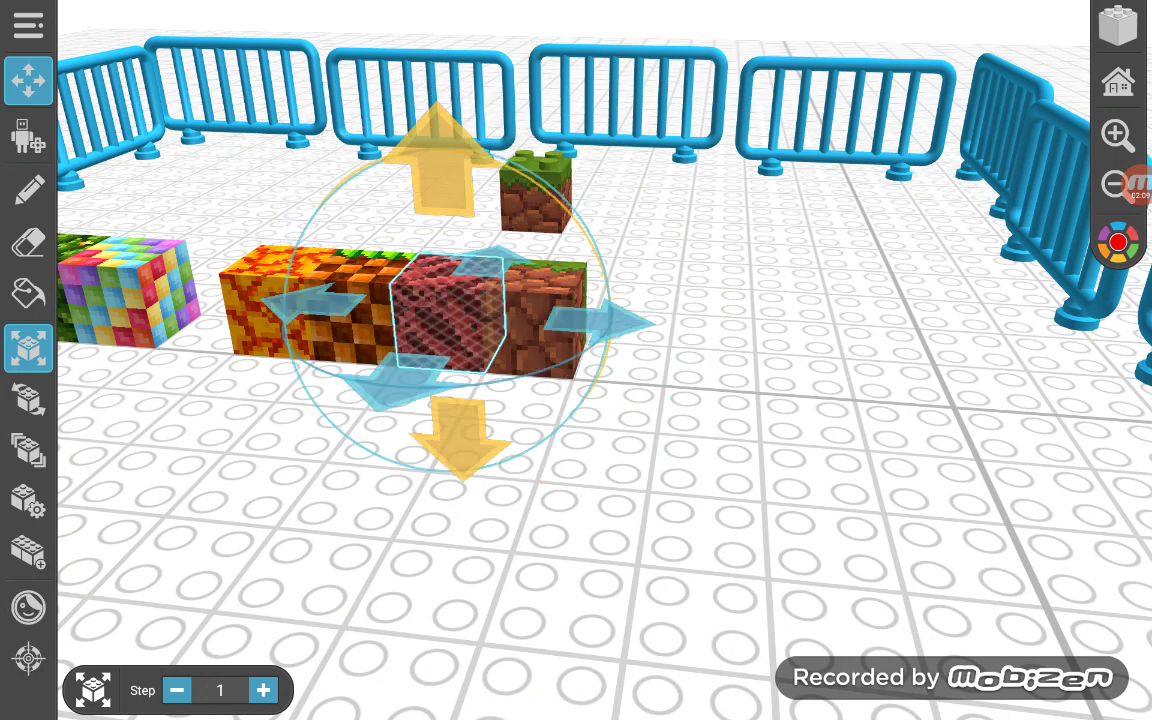
{"action": "left_click", "coordinate": [312, 302]}
{"action": "left_click", "coordinate": [336, 158]}
{"action": "left_click", "coordinate": [378, 390]}
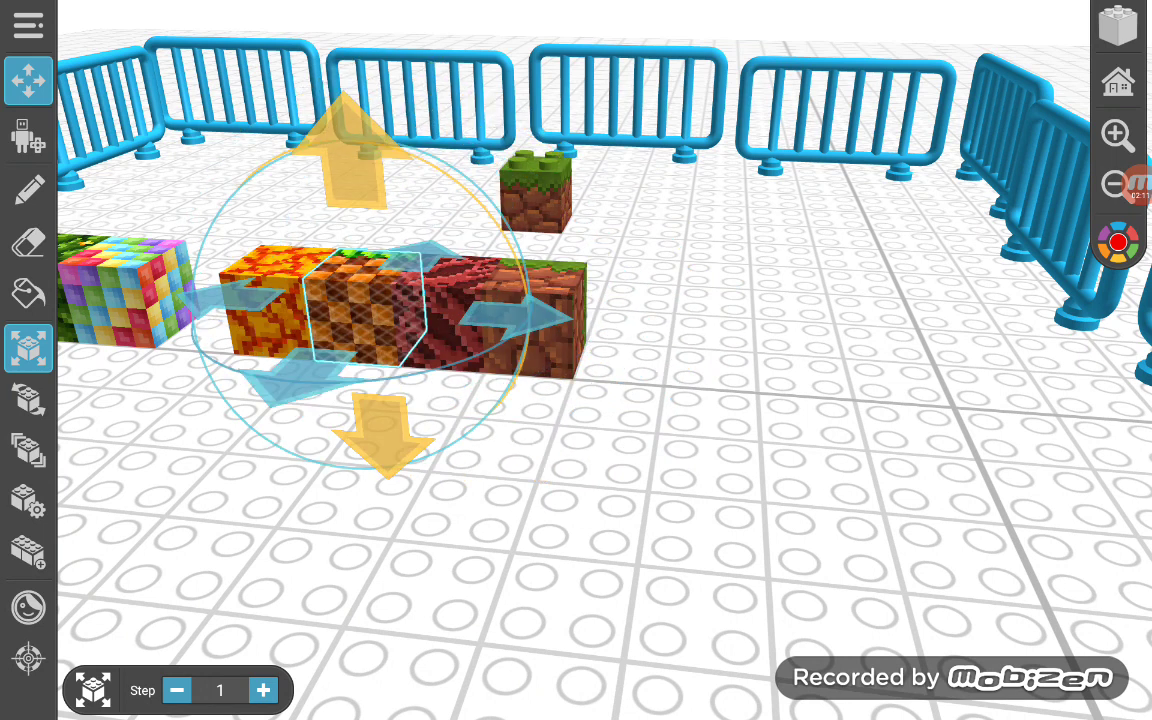
{"action": "left_click", "coordinate": [336, 158]}
{"action": "left_click", "coordinate": [380, 400]}
{"action": "left_click", "coordinate": [515, 318]}
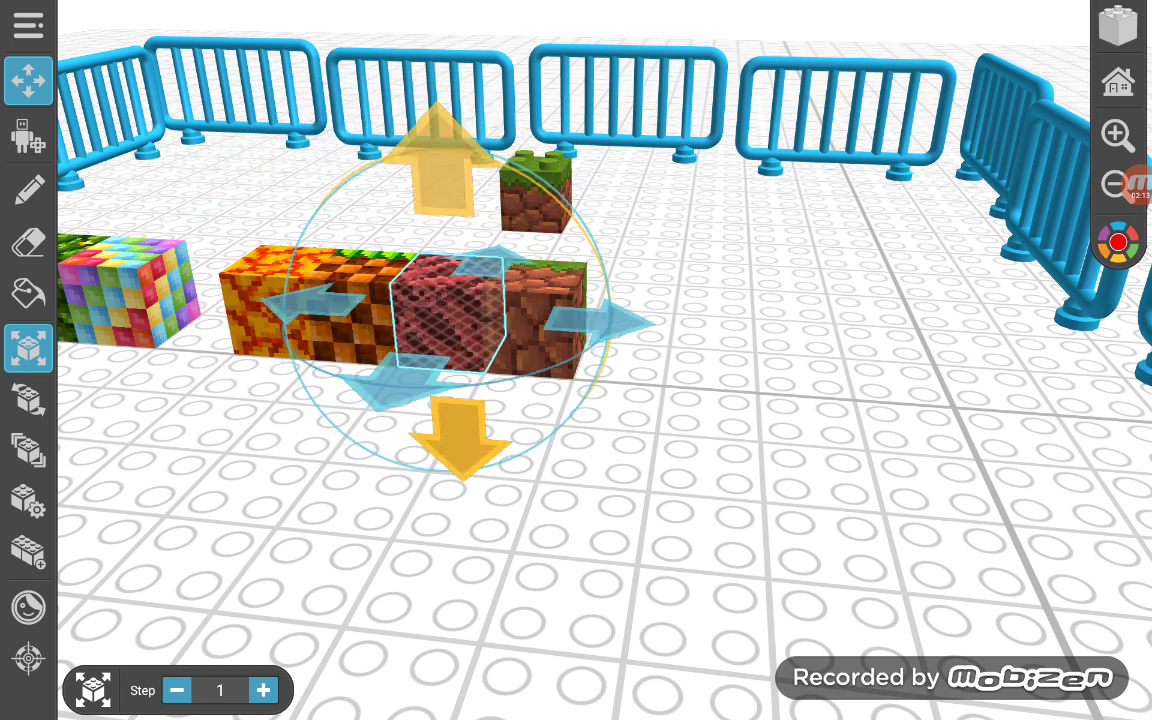
{"action": "left_click", "coordinate": [600, 322]}
{"action": "left_click", "coordinate": [530, 165]}
{"action": "left_click", "coordinate": [540, 400]}
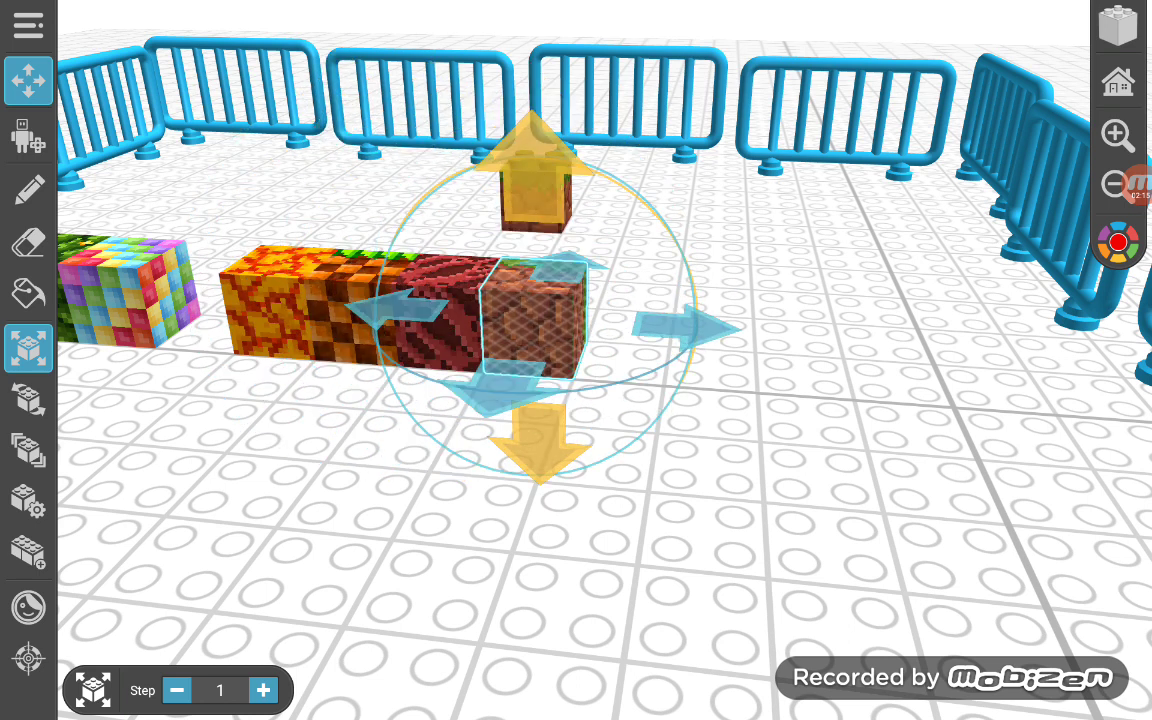
{"action": "left_click", "coordinate": [29, 189]}
Turn toward the blue tower and paint the small brick between the towers red
{"action": "mouse_move", "coordinate": [600, 450]}
{"action": "left_mouse_down"}
{"action": "mouse_move", "coordinate": [500, 400]}
{"action": "mouse_move", "coordinate": [400, 420]}
{"action": "left_mouse_up"}
{"action": "mouse_move", "coordinate": [700, 450]}
{"action": "left_mouse_down"}
{"action": "mouse_move", "coordinate": [450, 430]}
{"action": "mouse_move", "coordinate": [500, 450]}
{"action": "left_mouse_up"}
{"action": "mouse_move", "coordinate": [600, 450]}
{"action": "left_mouse_down"}
{"action": "mouse_move", "coordinate": [550, 400]}
{"action": "mouse_move", "coordinate": [650, 450]}
{"action": "left_mouse_up"}
{"action": "scroll", "coordinate": [600, 400], "scroll_direction": "up", "scroll_amount": 3}
{"action": "scroll", "coordinate": [600, 400], "scroll_direction": "up", "scroll_amount": 3}
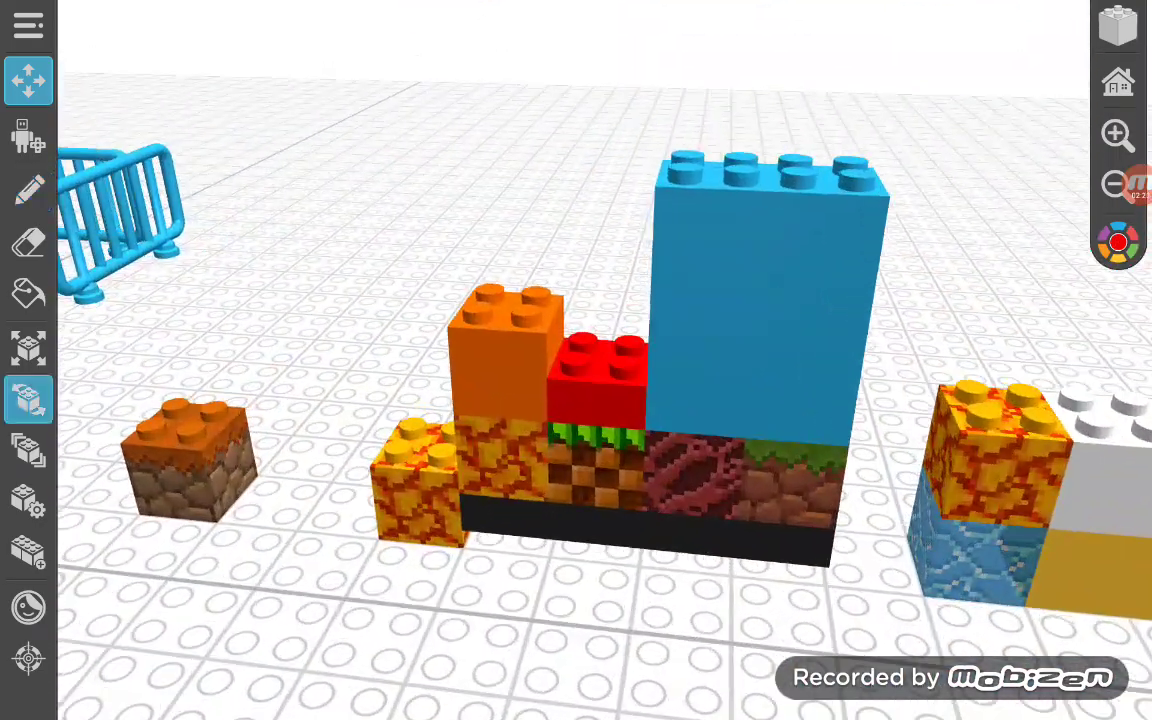
{"action": "left_click", "coordinate": [29, 450]}
{"action": "left_click", "coordinate": [1118, 241]}
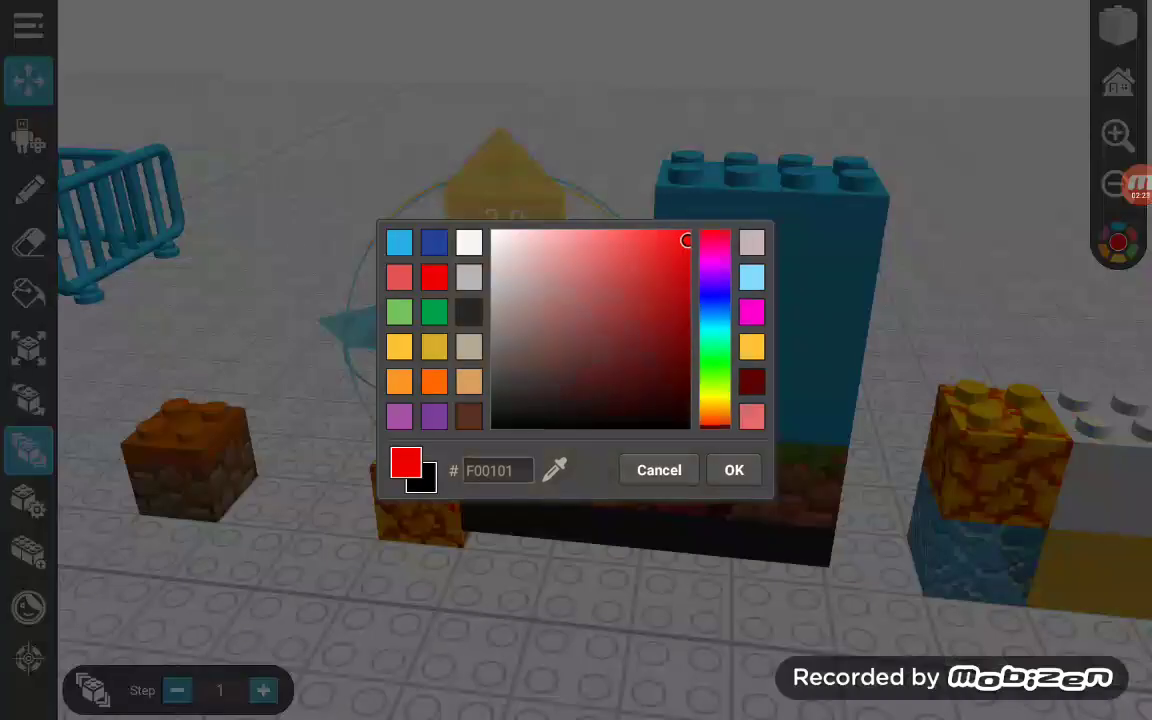
{"action": "left_click", "coordinate": [734, 470]}
{"action": "left_click", "coordinate": [29, 292]}
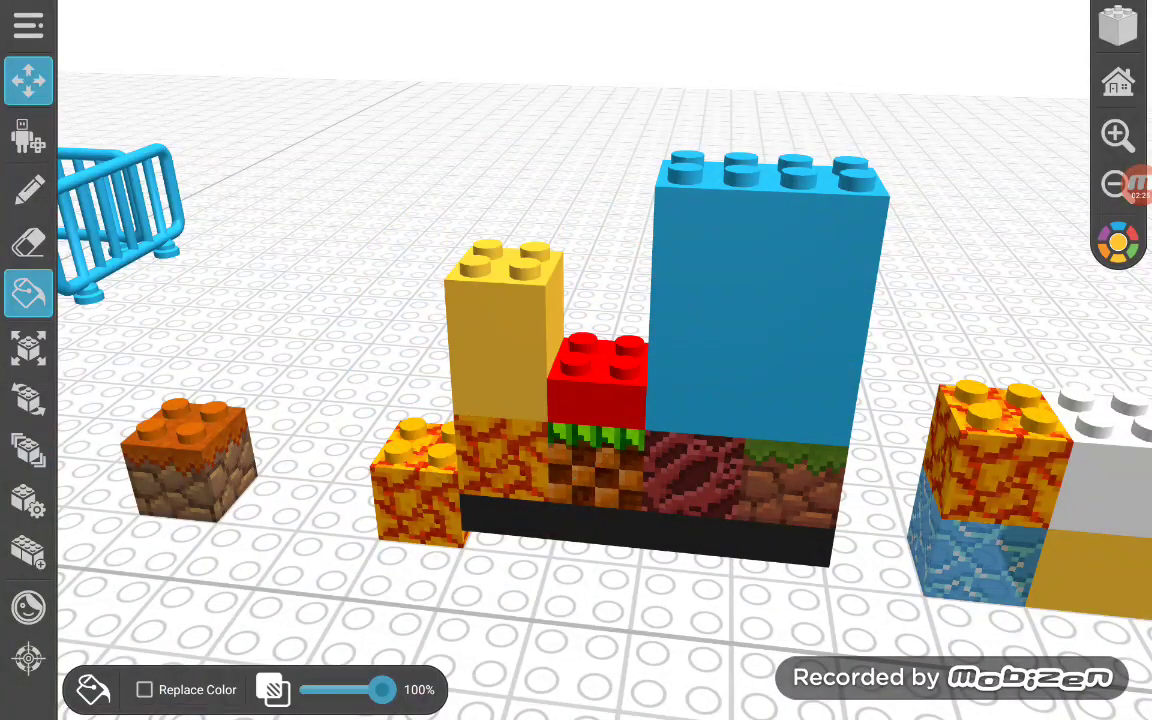
Repaint the small brick orange and darken the tall blue tower
{"action": "left_click", "coordinate": [29, 450]}
{"action": "left_click", "coordinate": [597, 380]}
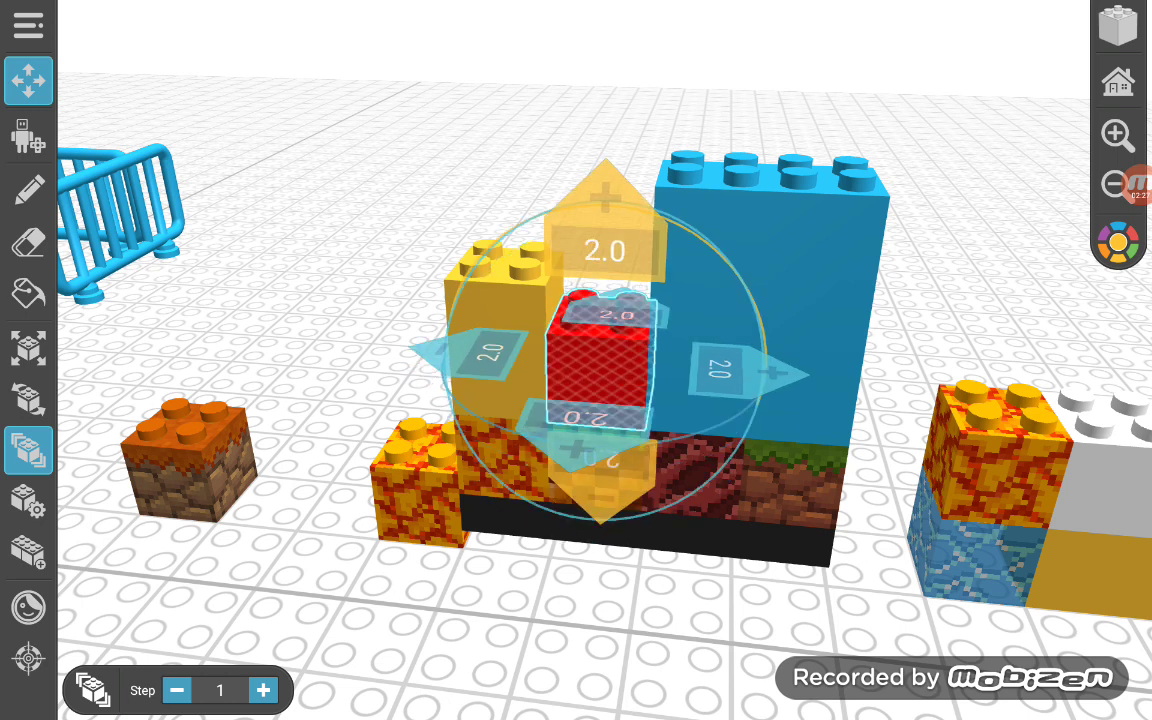
{"action": "left_click", "coordinate": [29, 292]}
{"action": "left_click", "coordinate": [1118, 241]}
{"action": "left_click", "coordinate": [733, 468]}
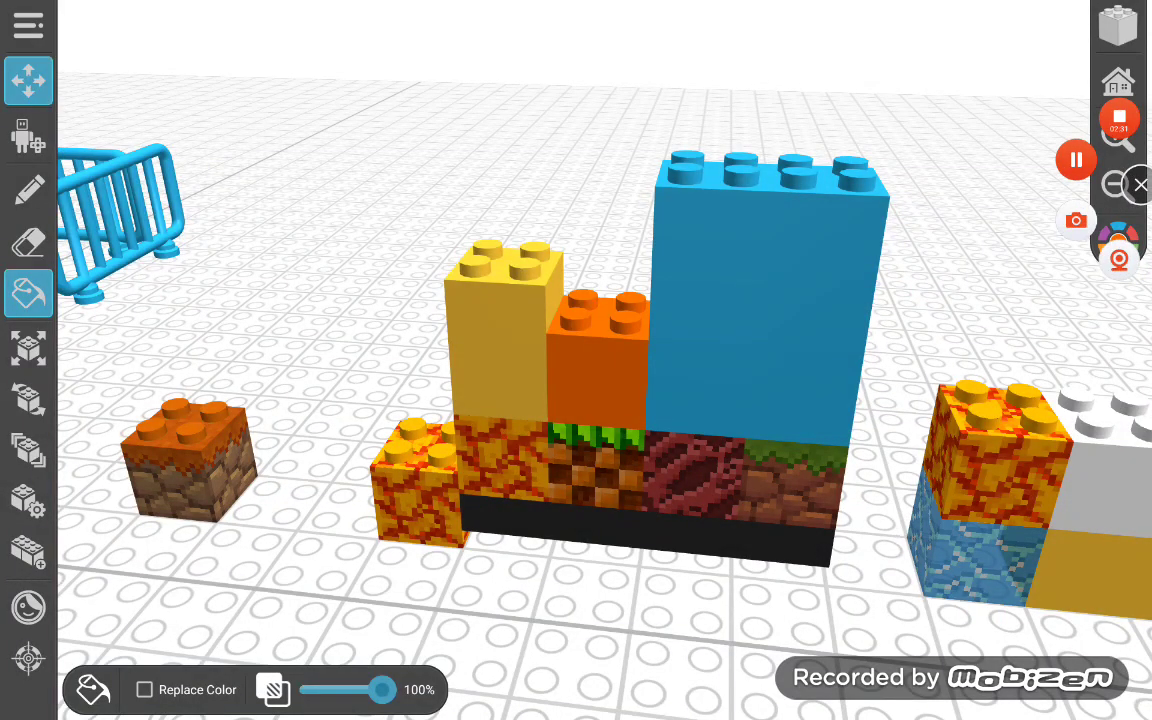
{"action": "left_click", "coordinate": [29, 190]}
{"action": "mouse_move", "coordinate": [700, 400]}
{"action": "left_mouse_down"}
{"action": "mouse_move", "coordinate": [350, 380]}
{"action": "mouse_move", "coordinate": [700, 400]}
{"action": "left_mouse_up"}
{"action": "scroll", "coordinate": [576, 380], "scroll_direction": "up", "scroll_amount": 3}
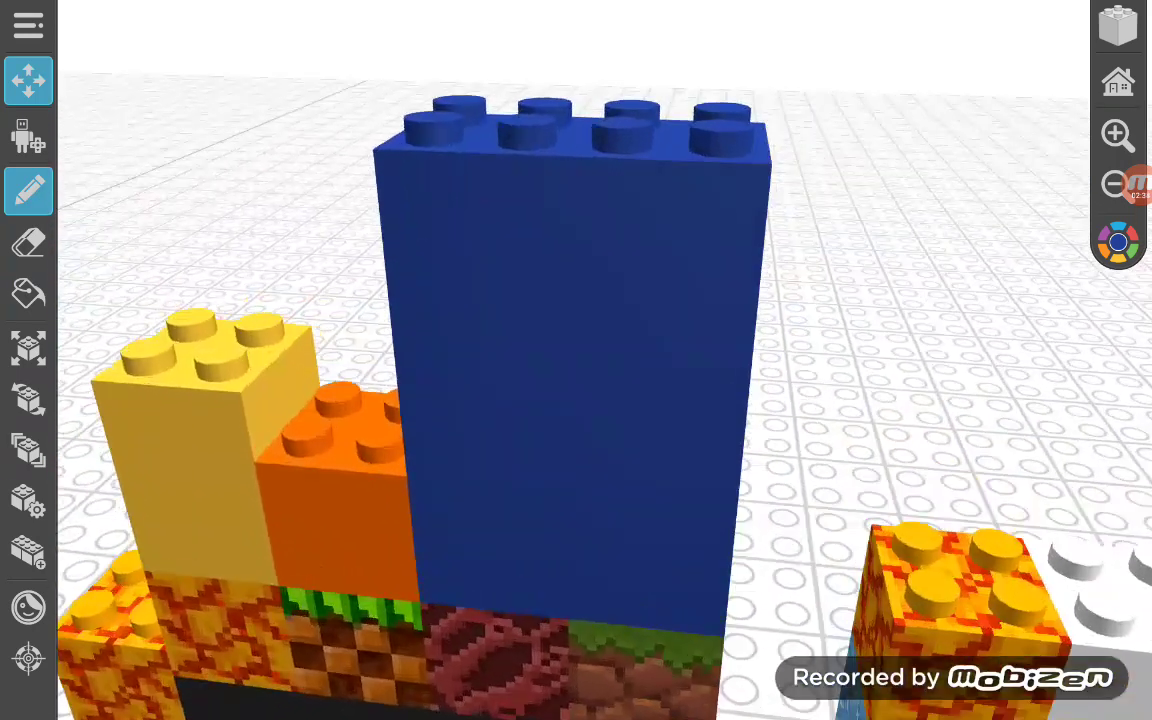
{"action": "left_click", "coordinate": [29, 292]}
{"action": "scroll", "coordinate": [576, 380], "scroll_direction": "down", "scroll_amount": 5}
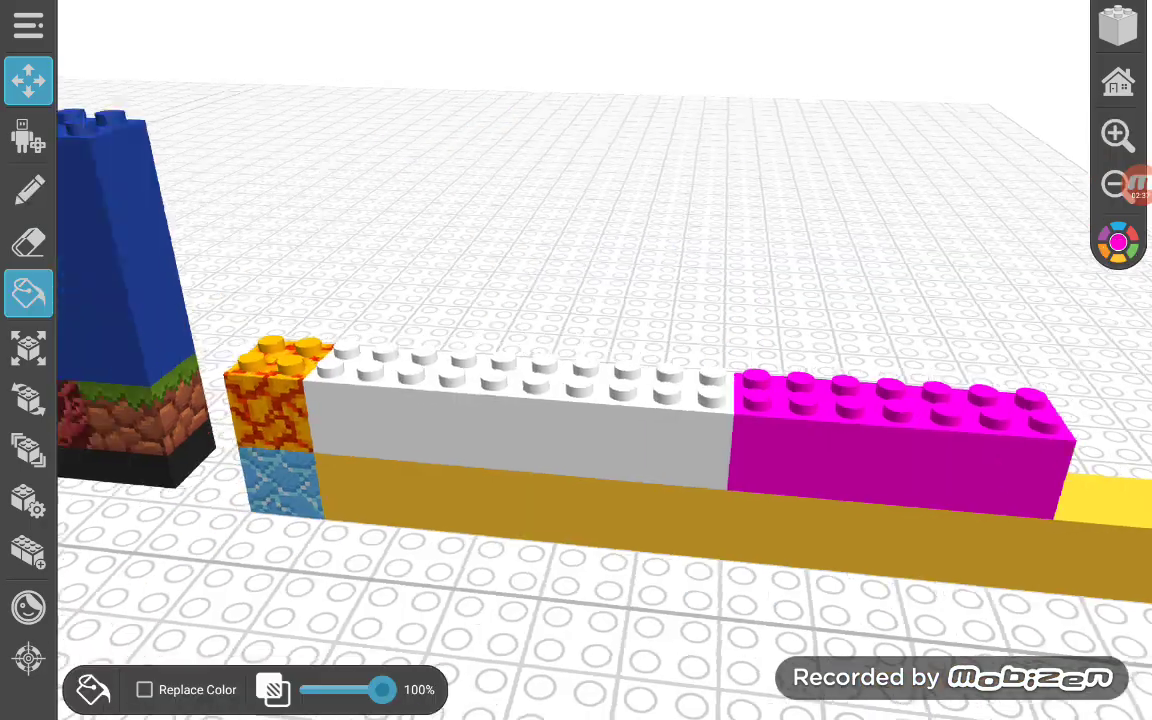
{"action": "scroll", "coordinate": [576, 380], "scroll_direction": "down", "scroll_amount": 3}
{"action": "left_click_drag", "start_coordinate": [500, 300], "coordinate": [400, 400]}
{"action": "mouse_move", "coordinate": [700, 400]}
{"action": "left_mouse_down"}
{"action": "mouse_move", "coordinate": [350, 400]}
{"action": "mouse_move", "coordinate": [700, 400]}
{"action": "left_mouse_up"}
{"action": "scroll", "coordinate": [576, 380], "scroll_direction": "up", "scroll_amount": 3}
{"action": "scroll", "coordinate": [576, 380], "scroll_direction": "up", "scroll_amount": 2}
{"action": "scroll", "coordinate": [576, 380], "scroll_direction": "down", "scroll_amount": 3}
{"action": "mouse_move", "coordinate": [400, 400]}
{"action": "left_mouse_down"}
{"action": "mouse_move", "coordinate": [700, 400]}
{"action": "mouse_move", "coordinate": [400, 400]}
{"action": "left_mouse_up"}
{"action": "scroll", "coordinate": [576, 380], "scroll_direction": "up", "scroll_amount": 2}
{"action": "scroll", "coordinate": [576, 380], "scroll_direction": "down", "scroll_amount": 3}
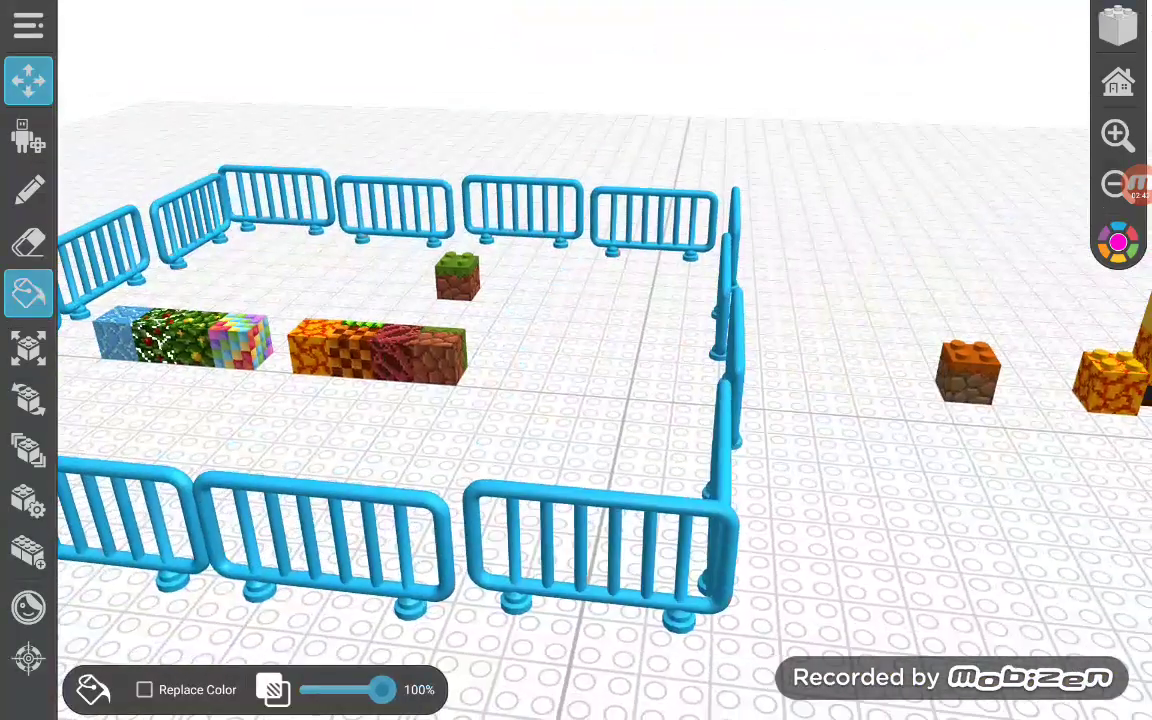
{"action": "scroll", "coordinate": [576, 380], "scroll_direction": "up", "scroll_amount": 3}
{"action": "scroll", "coordinate": [576, 380], "scroll_direction": "up", "scroll_amount": 2}
{"action": "left_click", "coordinate": [29, 398]}
Drag the end dirt block's up arrow to raise it one brick height
{"action": "left_click", "coordinate": [29, 346]}
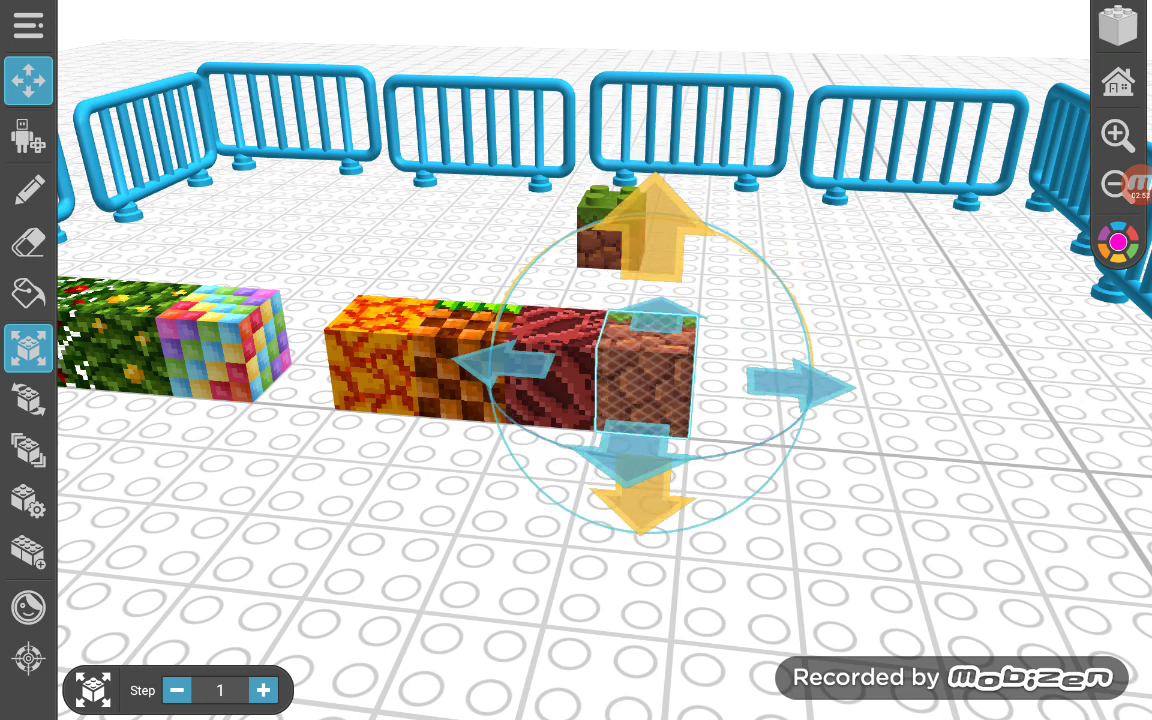
{"action": "left_click_drag", "start_coordinate": [800, 560], "coordinate": [800, 575]}
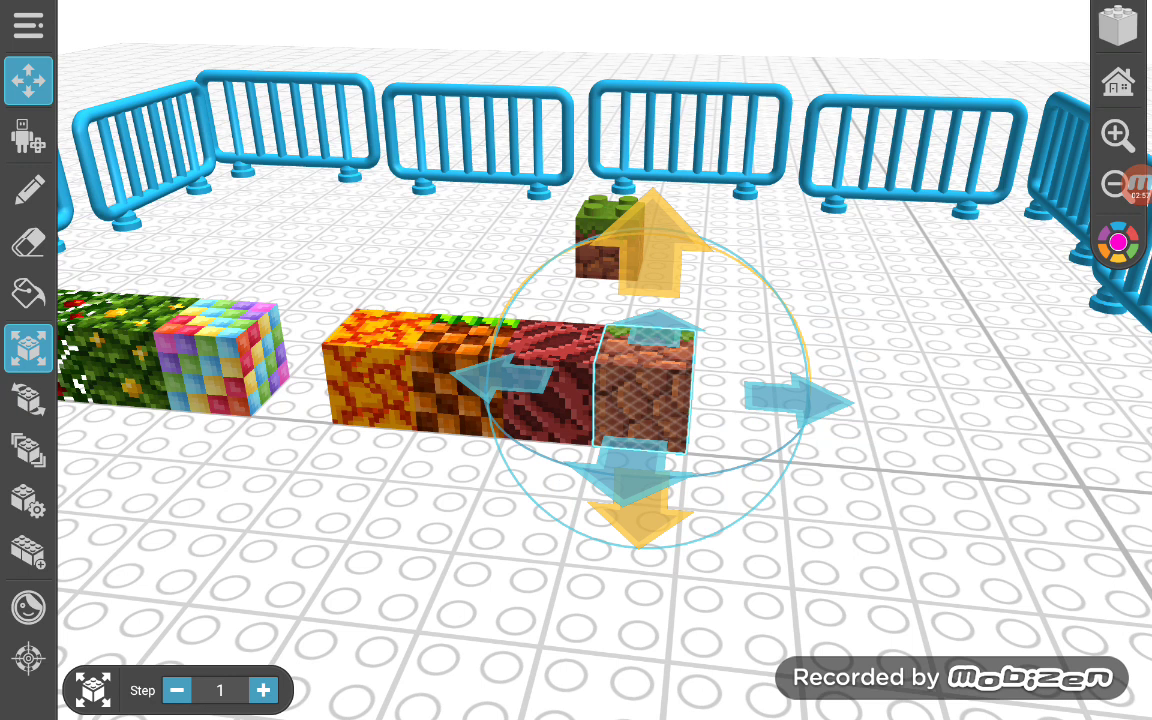
{"action": "left_click_drag", "start_coordinate": [800, 560], "coordinate": [810, 550]}
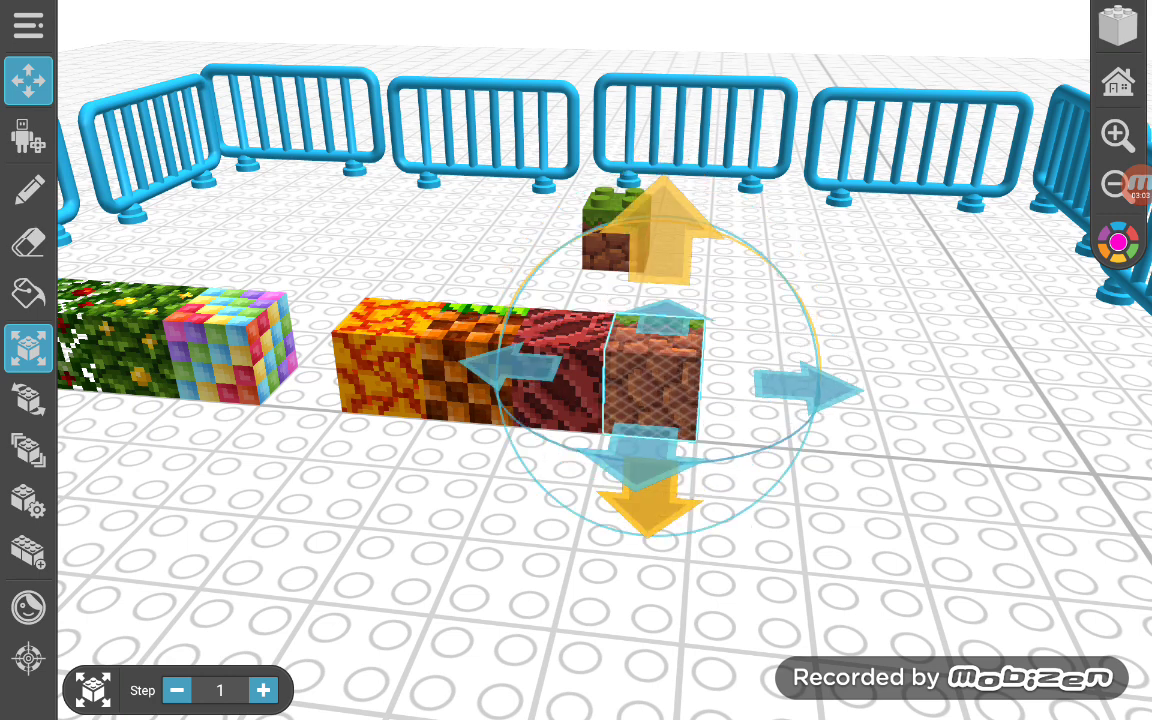
{"action": "left_click_drag", "start_coordinate": [655, 225], "coordinate": [660, 185]}
{"action": "left_click", "coordinate": [28, 190]}
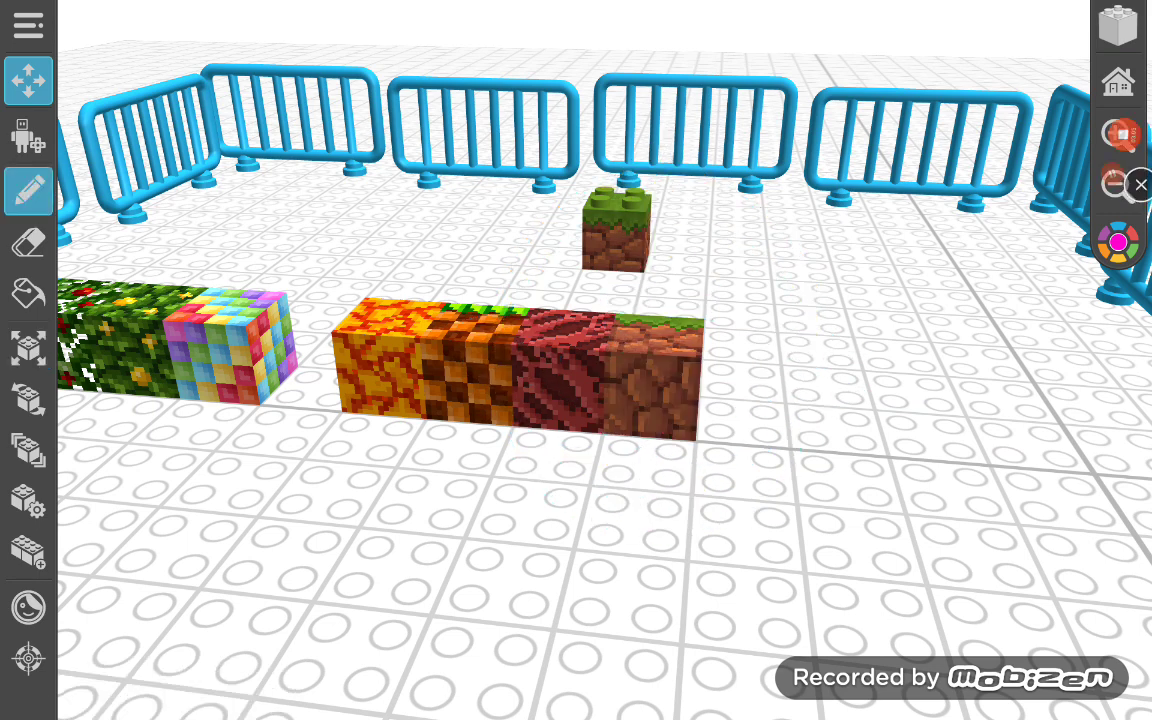
{"action": "scroll", "coordinate": [600, 360], "scroll_direction": "down", "scroll_amount": 5}
{"action": "left_click_drag", "start_coordinate": [700, 400], "coordinate": [450, 400]}
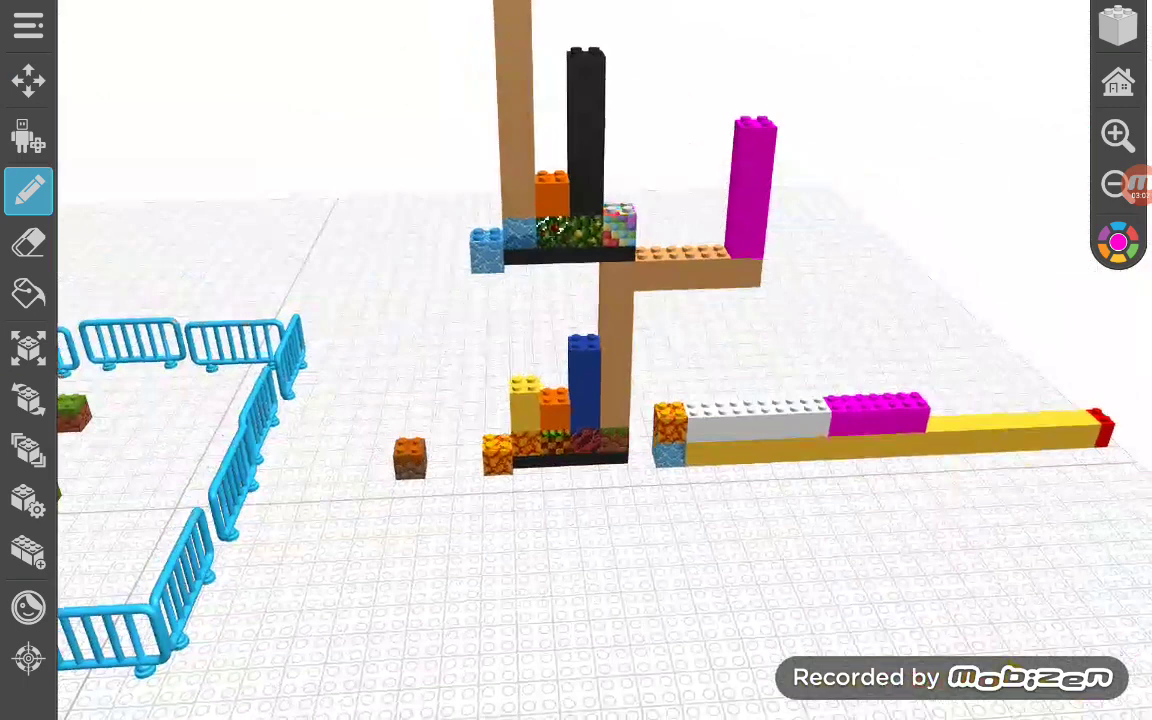
{"action": "scroll", "coordinate": [600, 360], "scroll_direction": "up", "scroll_amount": 3}
{"action": "left_click_drag", "start_coordinate": [600, 400], "coordinate": [750, 400]}
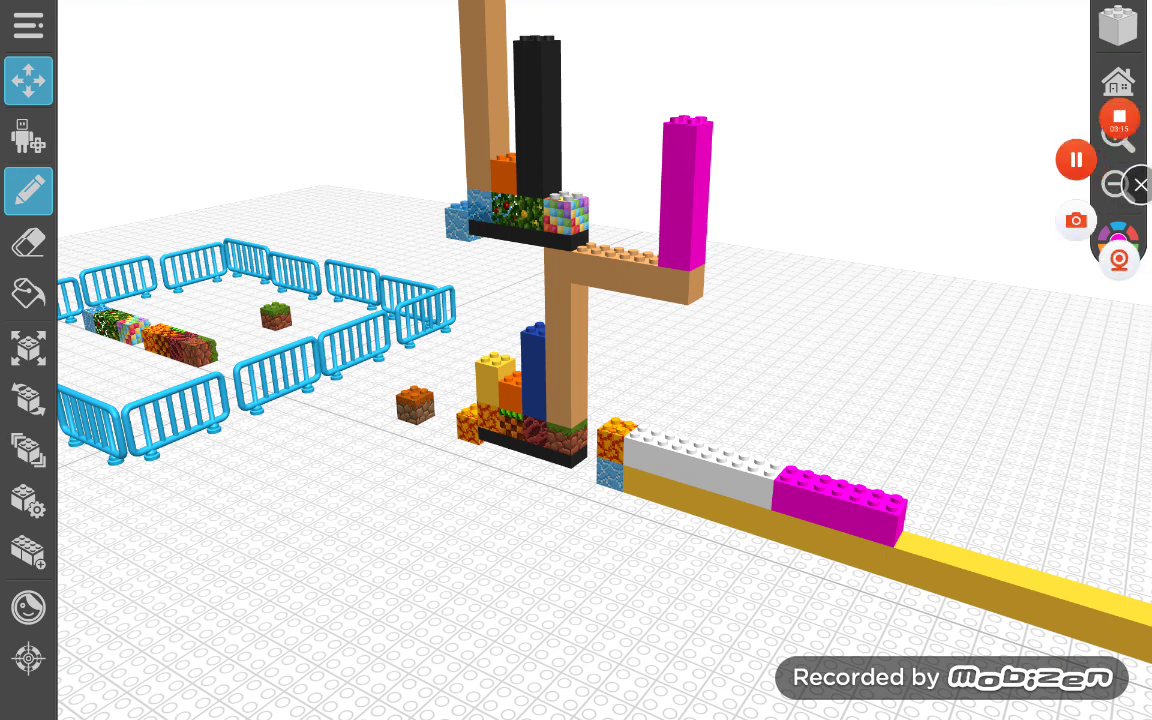
{"action": "left_click", "coordinate": [28, 292]}
{"action": "left_click_drag", "start_coordinate": [700, 400], "coordinate": [450, 400]}
{"action": "scroll", "coordinate": [600, 360], "scroll_direction": "down", "scroll_amount": 2}
{"action": "scroll", "coordinate": [600, 360], "scroll_direction": "up", "scroll_amount": 2}
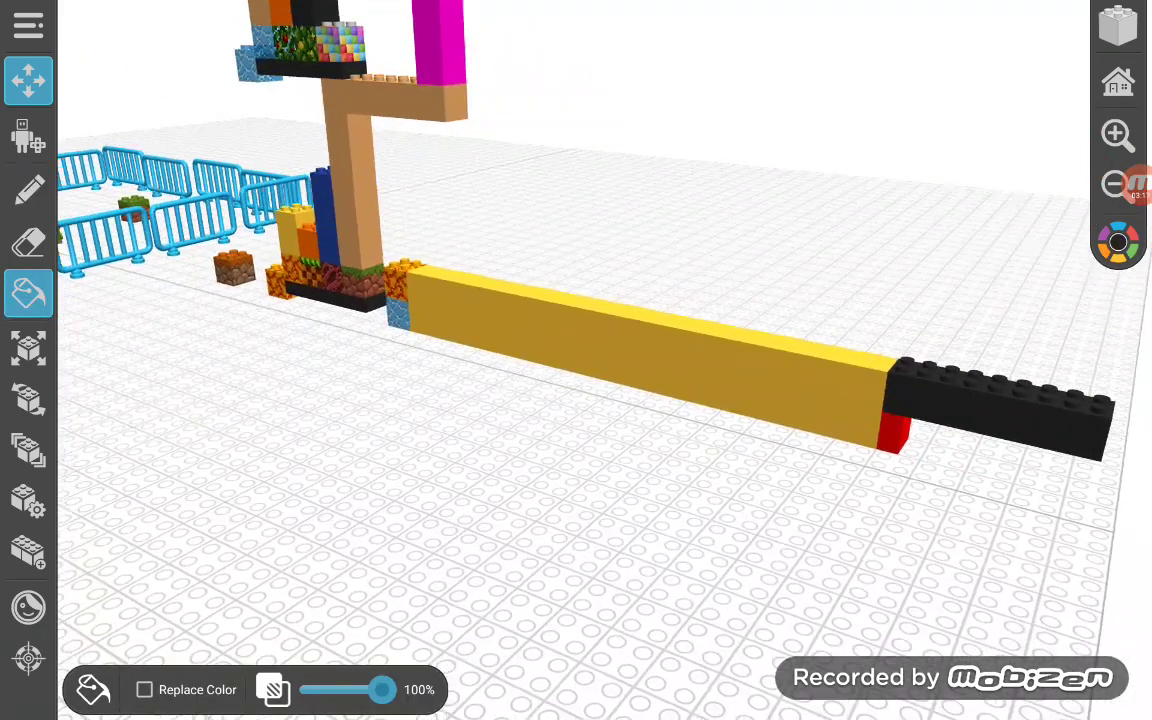
{"action": "scroll", "coordinate": [600, 360], "scroll_direction": "up", "scroll_amount": 2}
{"action": "scroll", "coordinate": [600, 360], "scroll_direction": "up", "scroll_amount": 1}
{"action": "scroll", "coordinate": [600, 360], "scroll_direction": "up", "scroll_amount": 3}
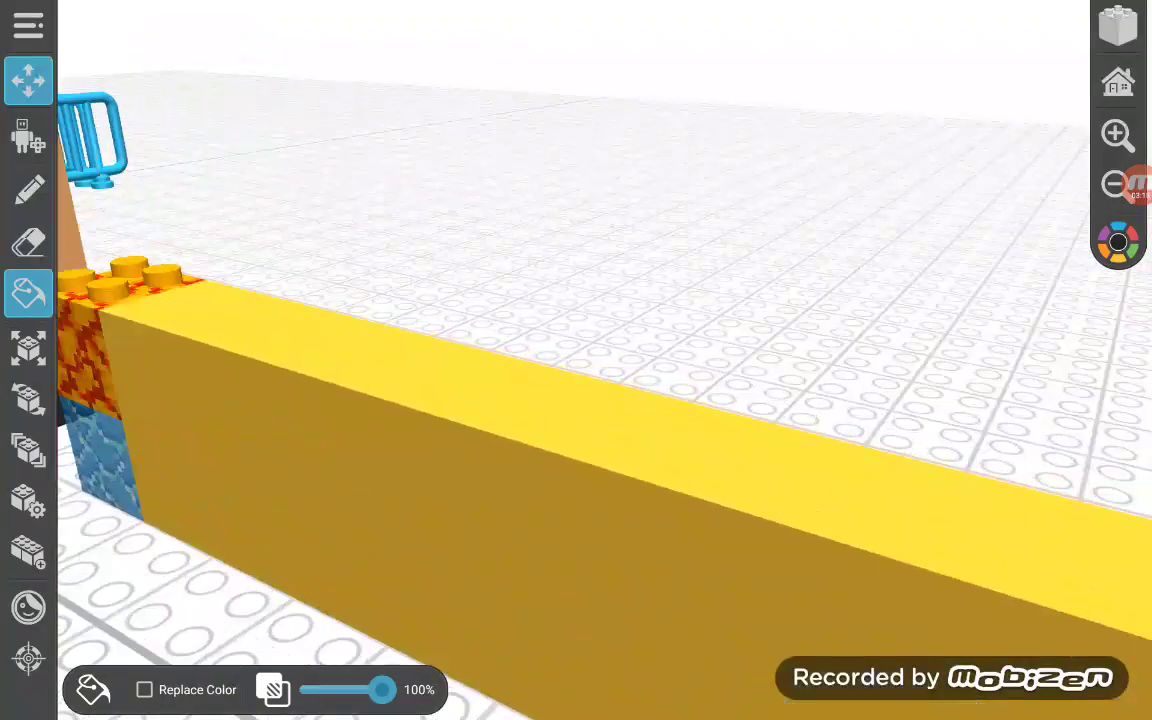
{"action": "left_click_drag", "start_coordinate": [500, 400], "coordinate": [700, 360]}
{"action": "left_click_drag", "start_coordinate": [600, 400], "coordinate": [650, 300]}
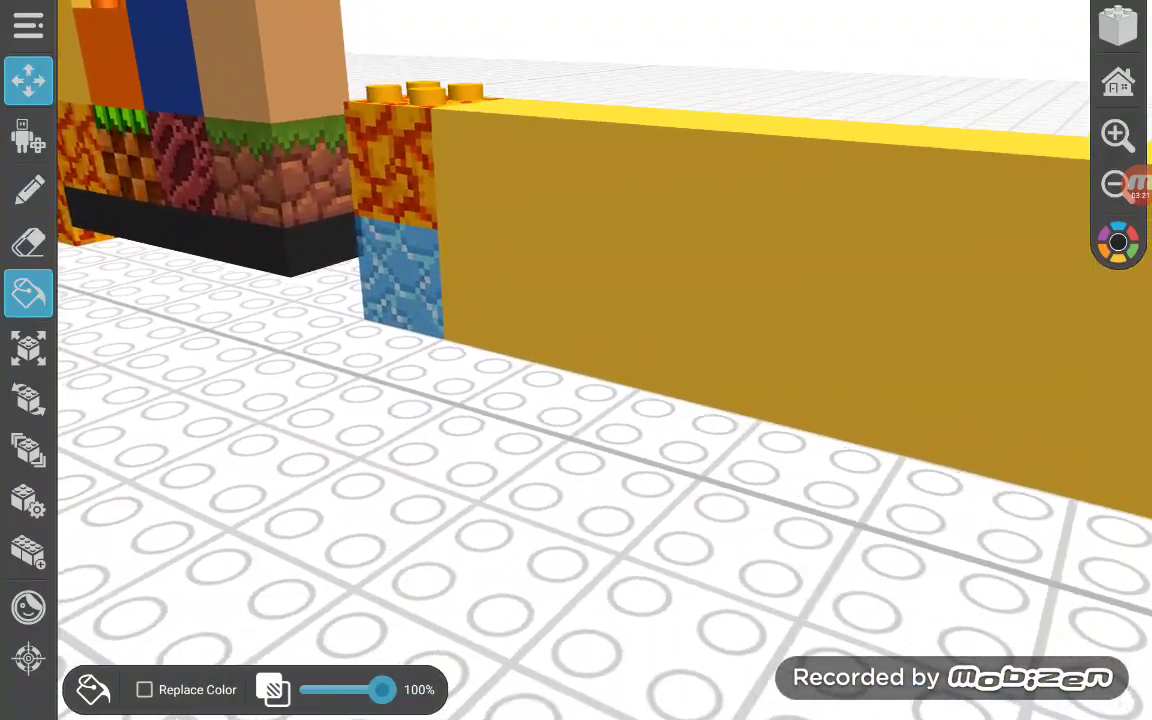
{"action": "scroll", "coordinate": [600, 360], "scroll_direction": "up", "scroll_amount": 3}
{"action": "scroll", "coordinate": [600, 360], "scroll_direction": "down", "scroll_amount": 5}
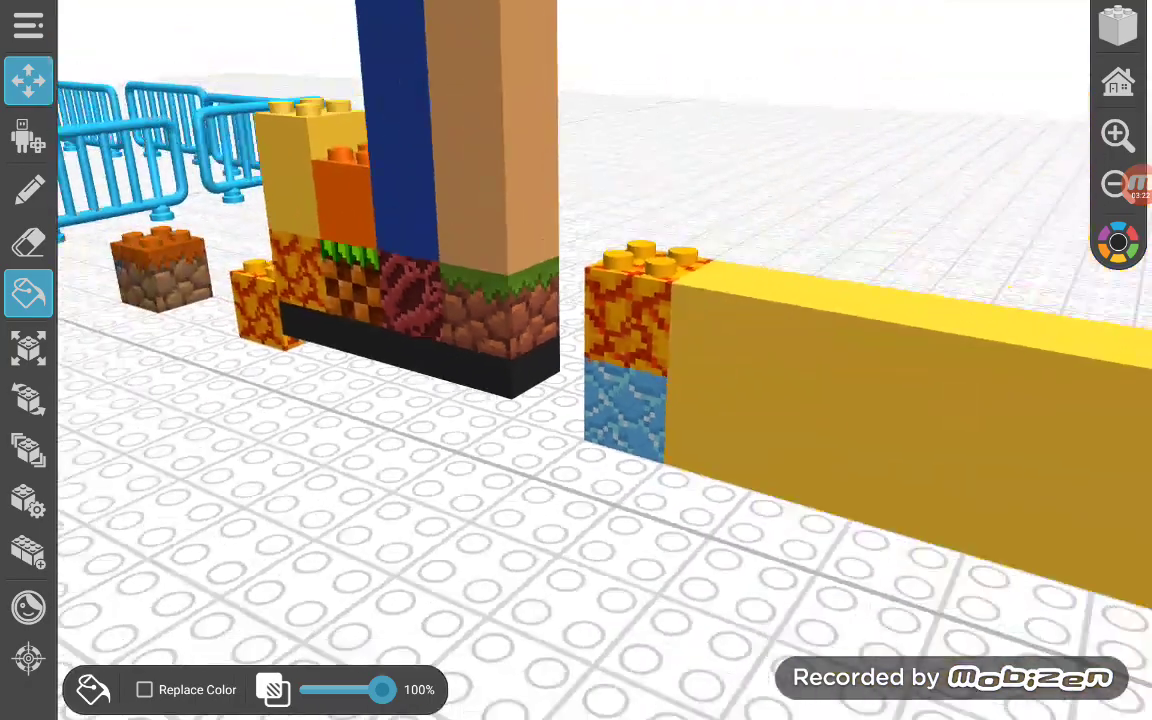
{"action": "mouse_move", "coordinate": [500, 400]}
{"action": "left_mouse_down"}
{"action": "mouse_move", "coordinate": [700, 380]}
{"action": "mouse_move", "coordinate": [650, 360]}
{"action": "mouse_move", "coordinate": [600, 380]}
{"action": "mouse_move", "coordinate": [700, 380]}
{"action": "left_mouse_up"}
{"action": "left_click_drag", "start_coordinate": [600, 400], "coordinate": [680, 390]}
{"action": "scroll", "coordinate": [576, 360], "scroll_direction": "up", "scroll_amount": 5}
{"action": "left_click_drag", "start_coordinate": [600, 400], "coordinate": [630, 380]}
{"action": "mouse_move", "coordinate": [500, 360]}
{"action": "left_mouse_down"}
{"action": "mouse_move", "coordinate": [650, 420]}
{"action": "mouse_move", "coordinate": [620, 380]}
{"action": "mouse_move", "coordinate": [640, 400]}
{"action": "mouse_move", "coordinate": [562, 455]}
{"action": "left_mouse_up"}
{"action": "scroll", "coordinate": [576, 360], "scroll_direction": "up", "scroll_amount": 3}
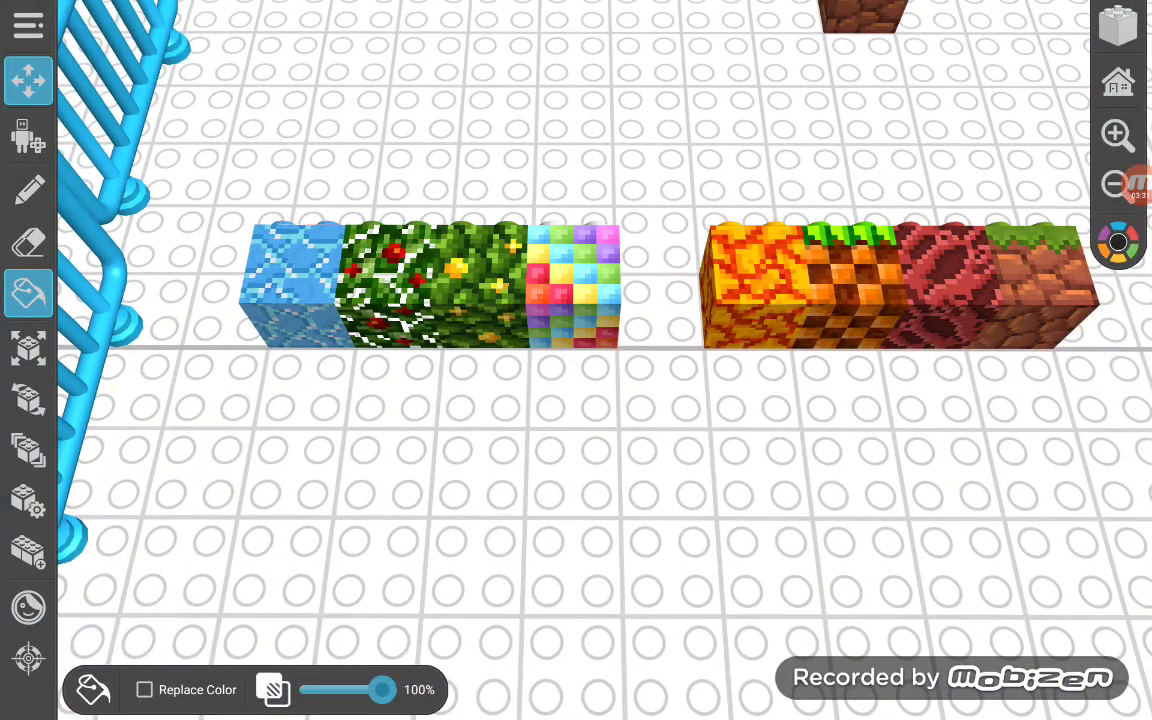
Select the Eraser, orbit around the enclosure, then open the stone-and-leaf-block scene
{"action": "left_click_drag", "start_coordinate": [600, 300], "coordinate": [630, 400]}
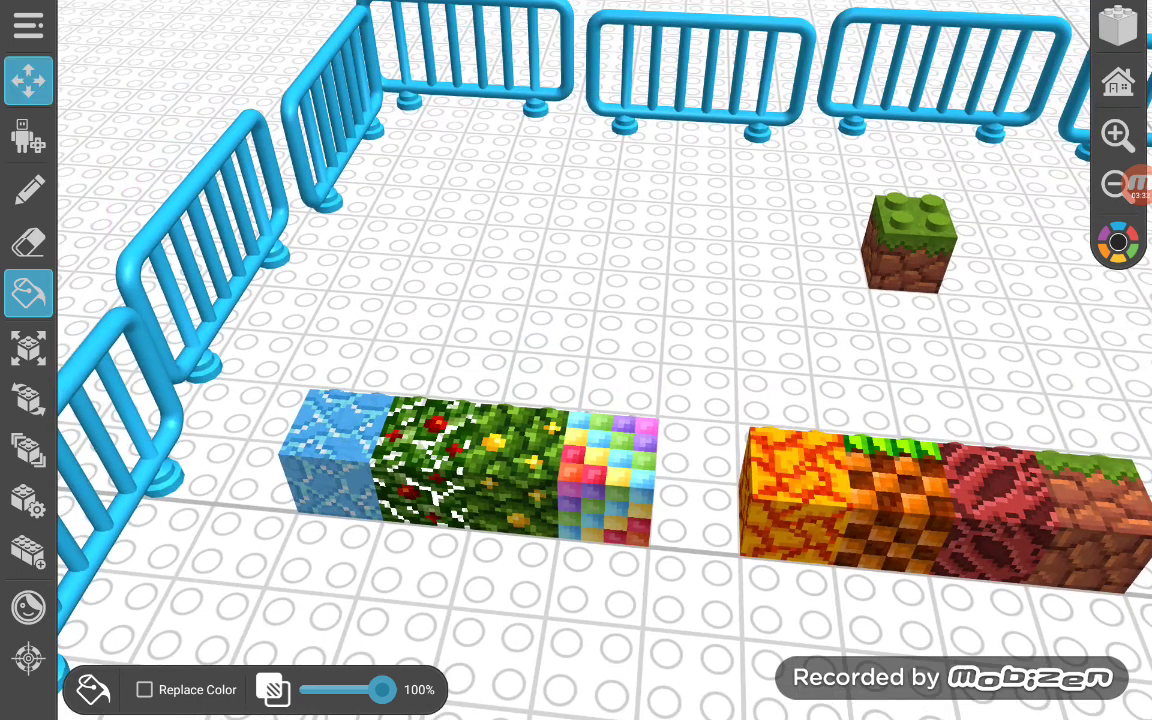
{"action": "left_click_drag", "start_coordinate": [600, 470], "coordinate": [600, 350]}
{"action": "left_click", "coordinate": [28, 242]}
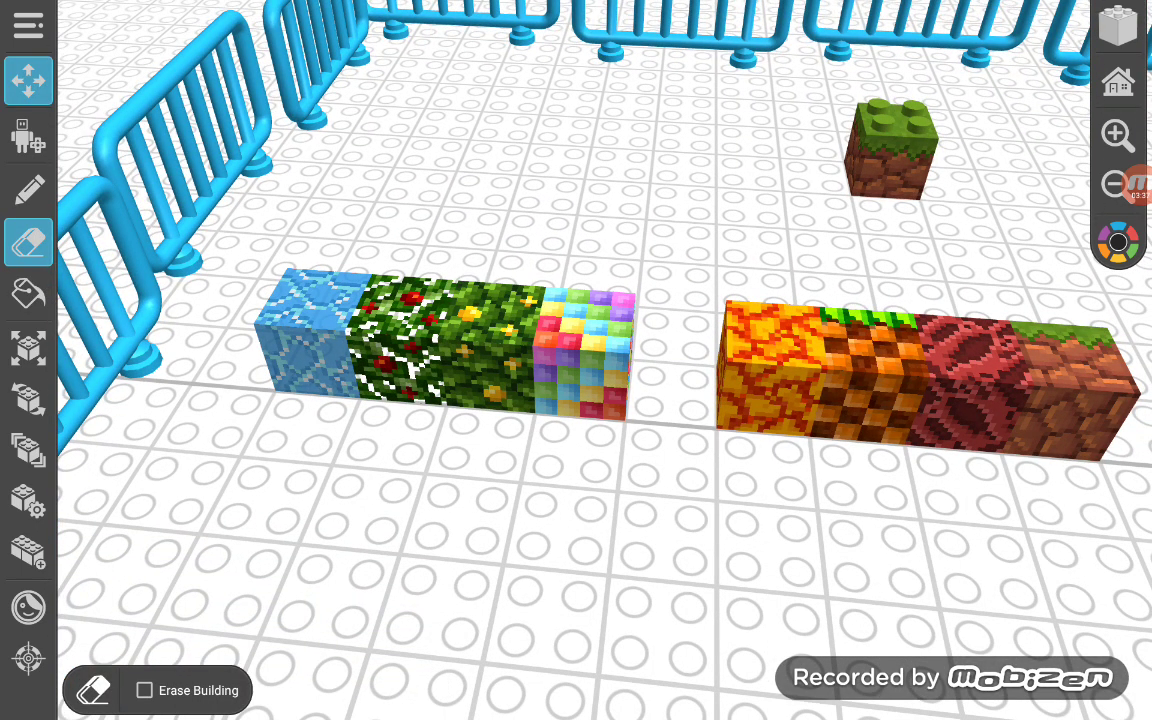
{"action": "left_click_drag", "start_coordinate": [600, 400], "coordinate": [575, 435]}
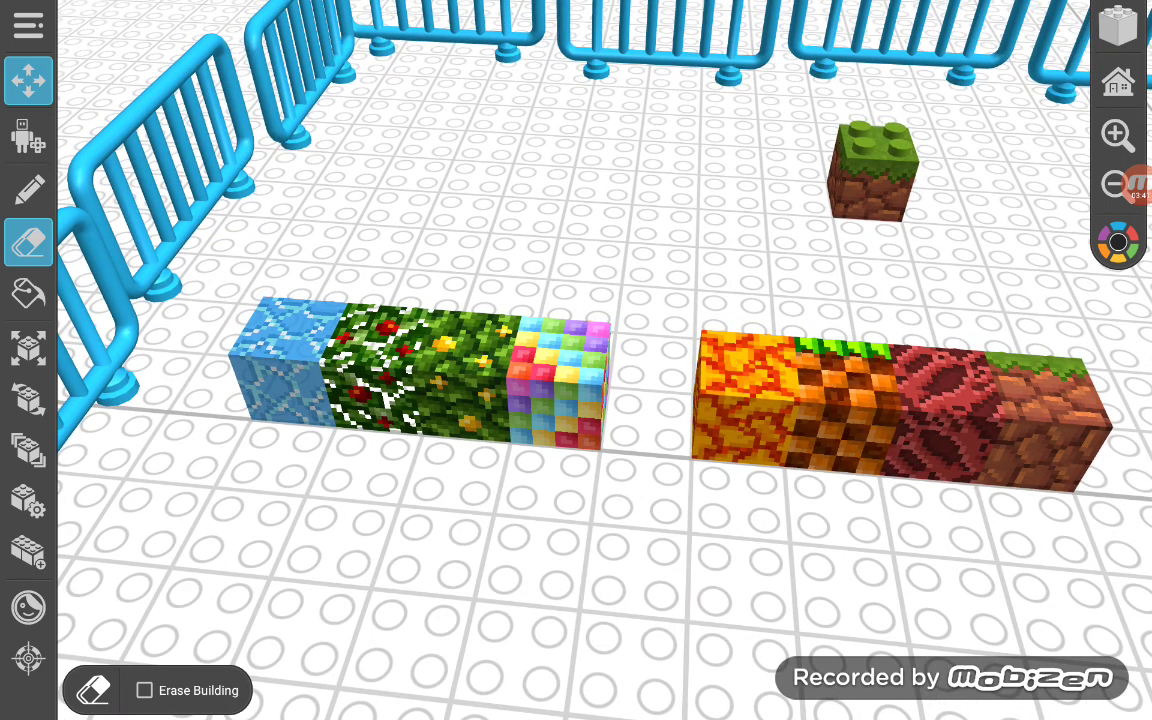
{"action": "left_click", "coordinate": [1138, 185]}
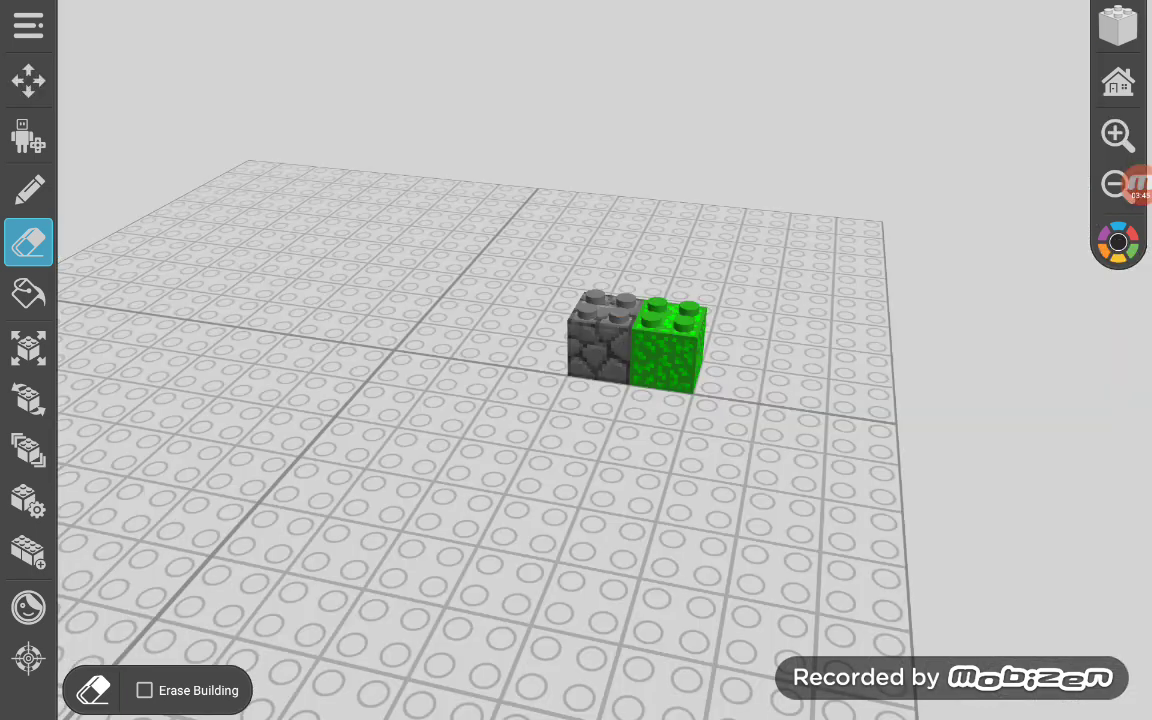
Drag the grey stone block one step left of the green block, then select the green block
{"action": "left_click", "coordinate": [28, 347]}
{"action": "mouse_move", "coordinate": [604, 345]}
{"action": "left_mouse_down"}
{"action": "mouse_move", "coordinate": [576, 334]}
{"action": "mouse_move", "coordinate": [330, 330]}
{"action": "mouse_move", "coordinate": [604, 334]}
{"action": "mouse_move", "coordinate": [494, 244]}
{"action": "mouse_move", "coordinate": [480, 335]}
{"action": "left_mouse_up"}
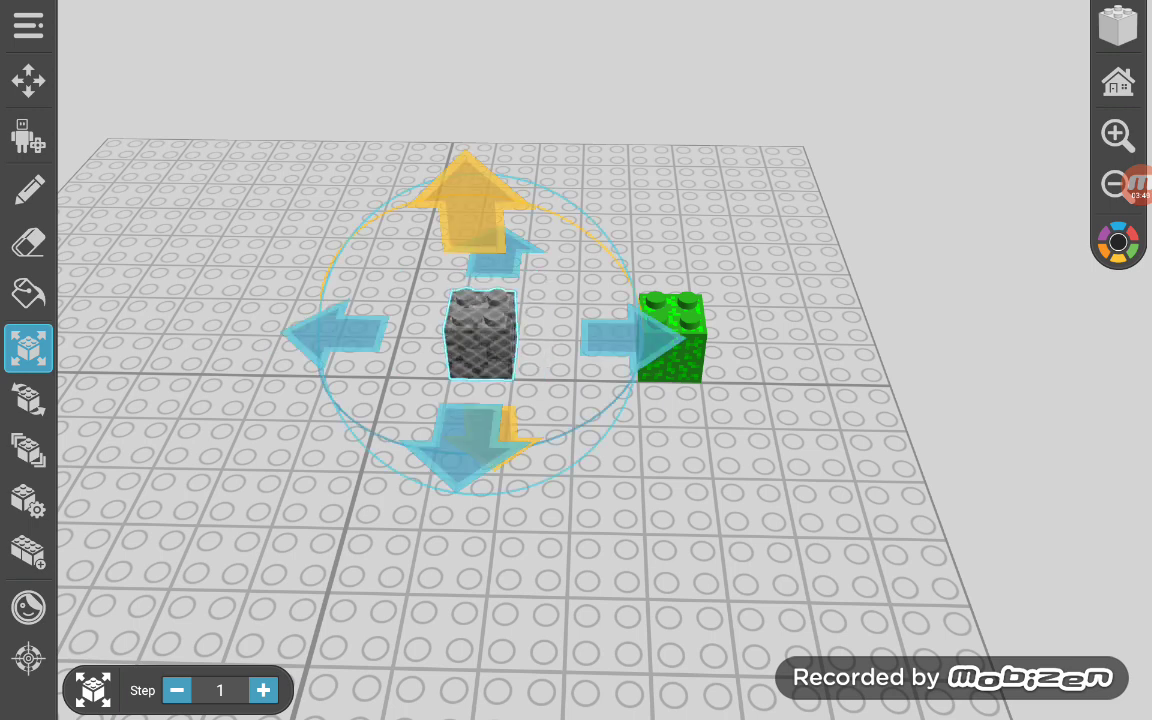
{"action": "left_click", "coordinate": [671, 338]}
{"action": "left_click", "coordinate": [671, 338]}
{"action": "left_click", "coordinate": [671, 338]}
{"action": "left_click", "coordinate": [1137, 184]}
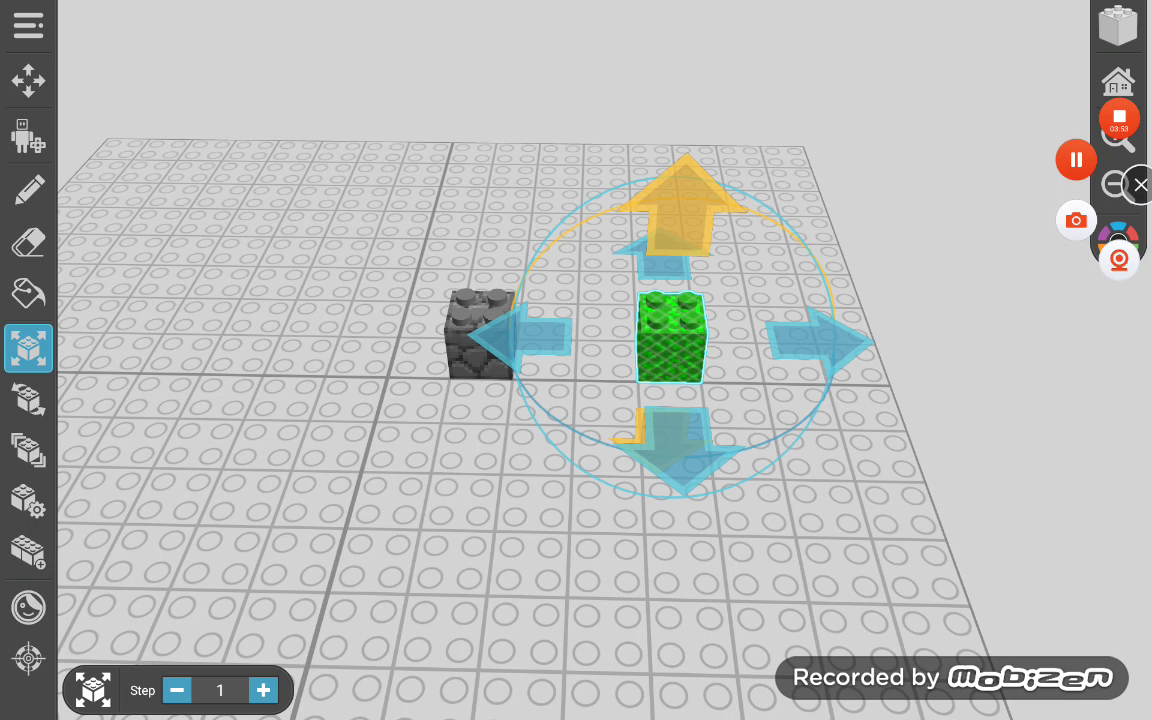